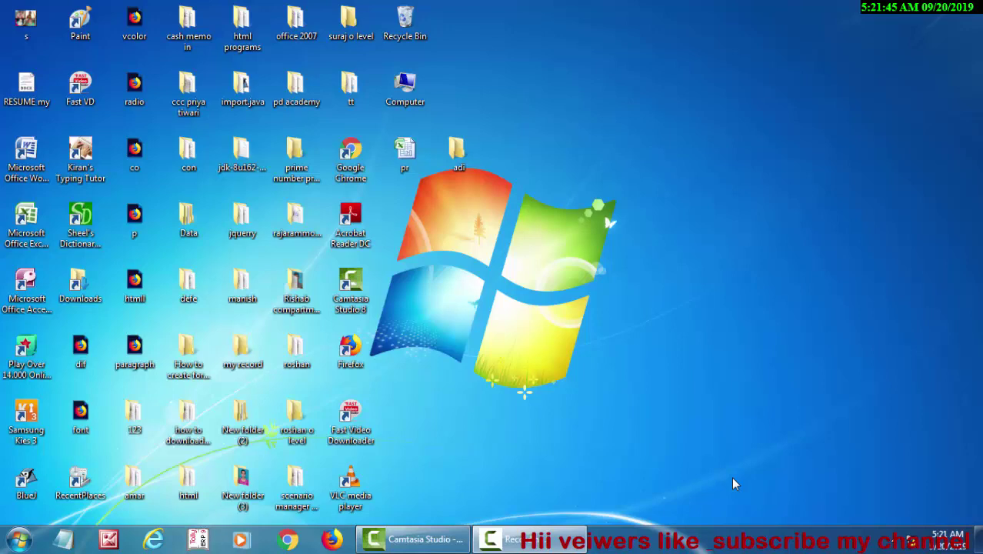
# Launch Access and create a new blank database
pyautogui.doubleClick(15, 301)
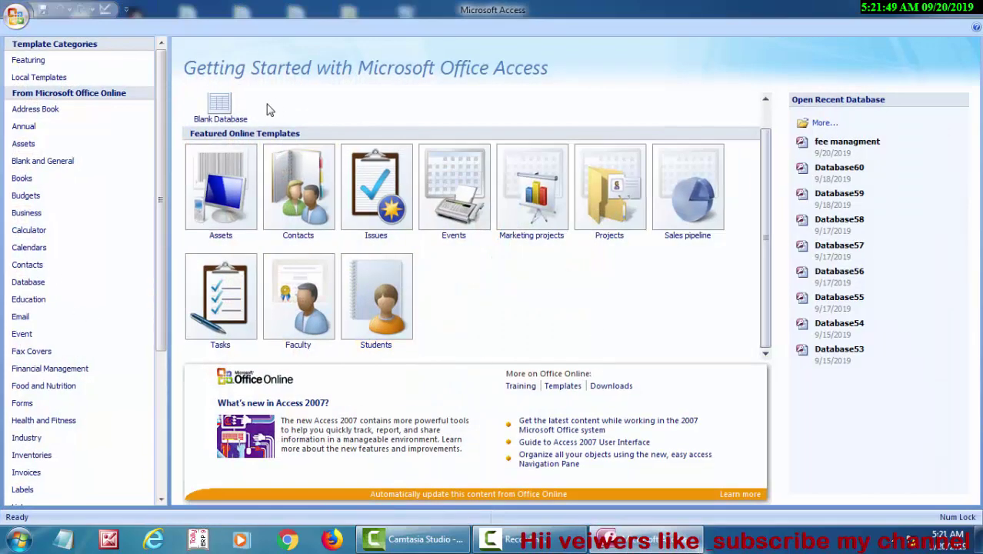
pyautogui.click(223, 107)
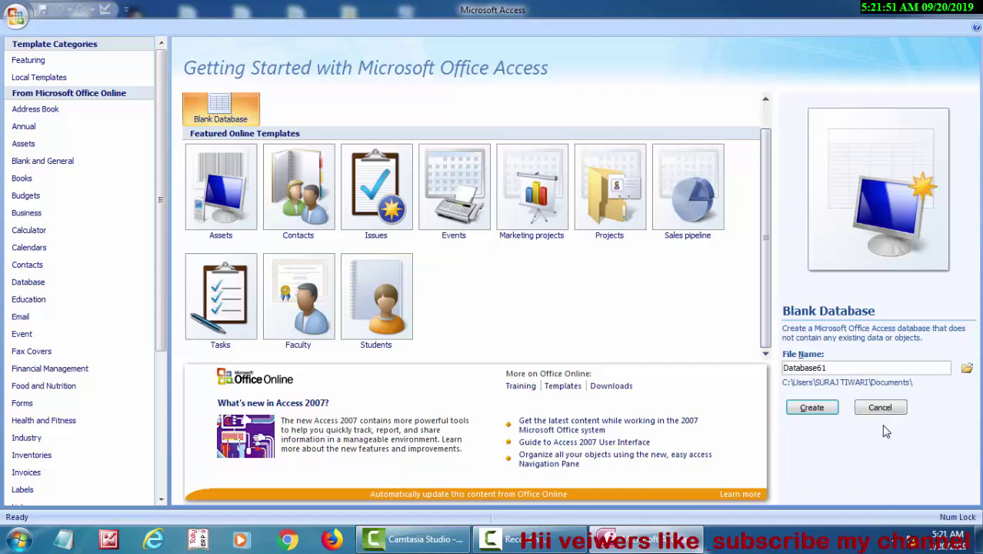
pyautogui.click(796, 407)
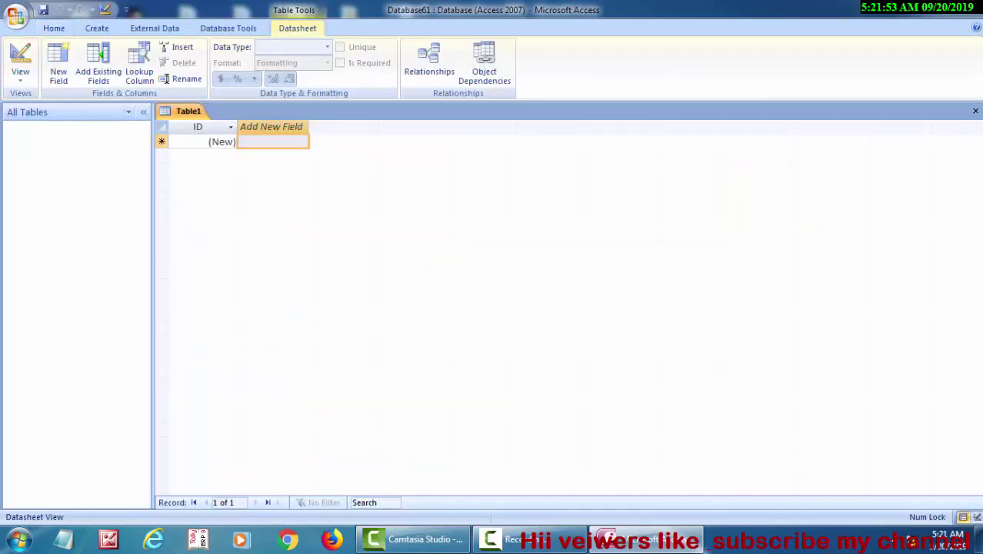
# Switch the new table to Design View, saving it as fees
pyautogui.click(20, 74)
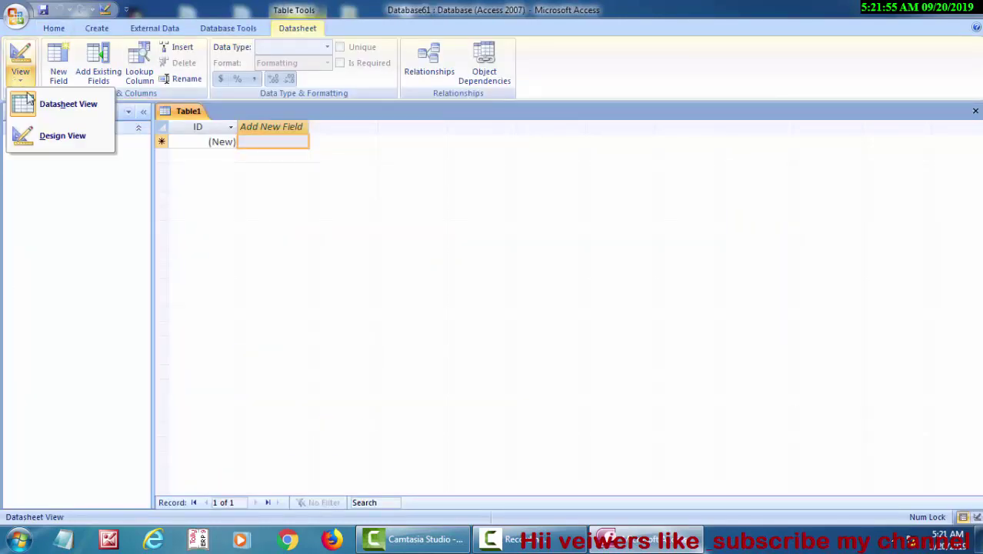
pyautogui.click(61, 133)
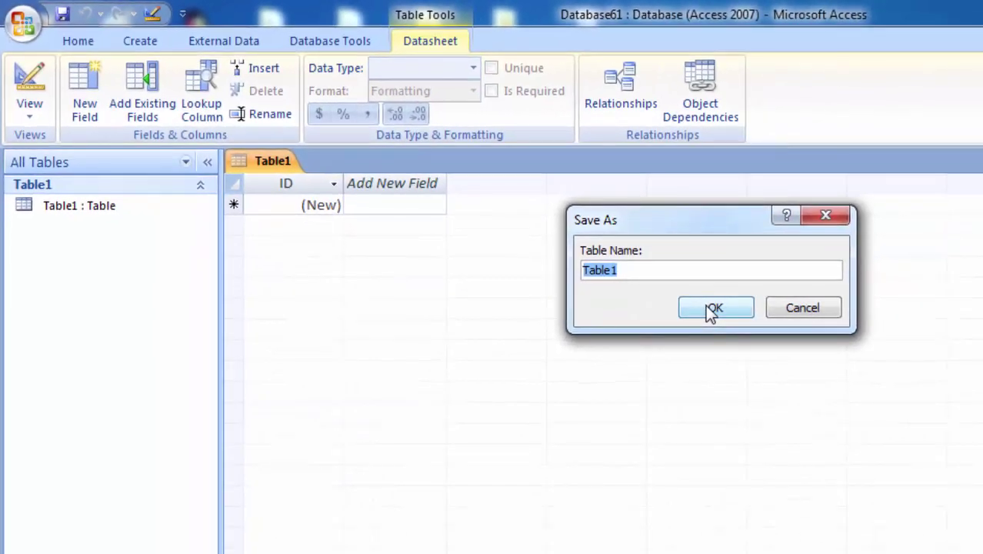
pyautogui.press('BackSpace')
pyautogui.write('fees')
pyautogui.click(709, 309)
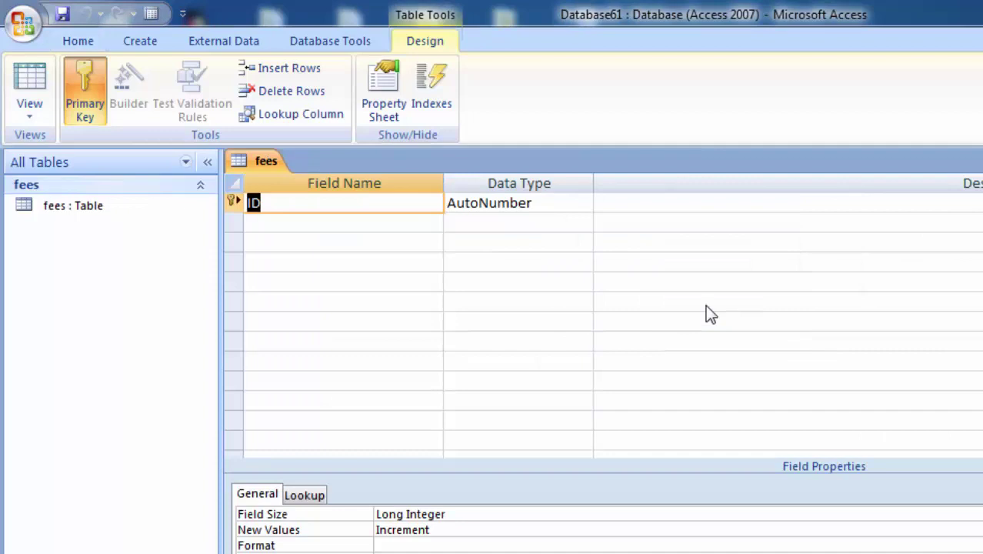
# Rename the first field from ID to Student Id
pyautogui.click(367, 204)
pyautogui.press('BackSpace')
pyautogui.press('BackSpace')
pyautogui.write('Stud')
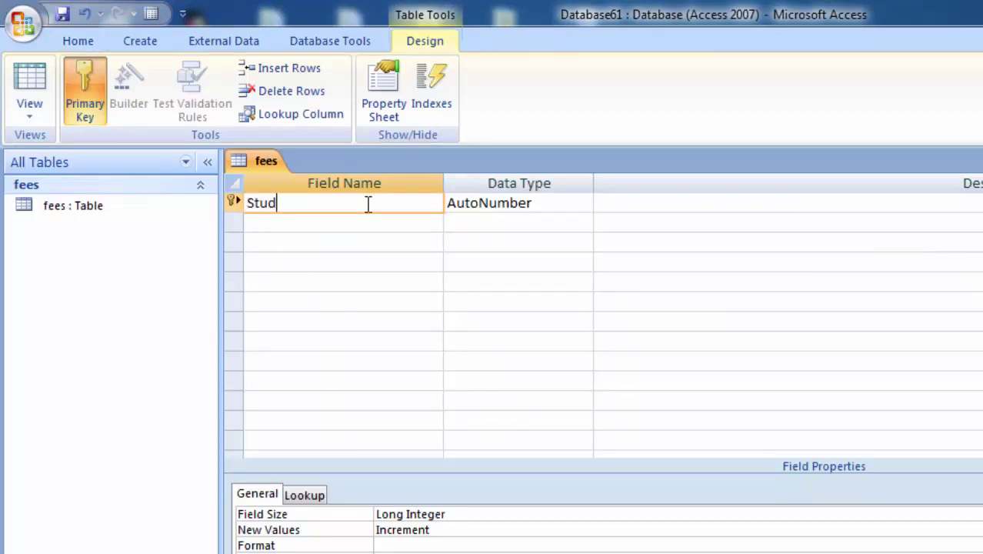
pyautogui.write('ent I')
pyautogui.write('d')
pyautogui.click(366, 223)
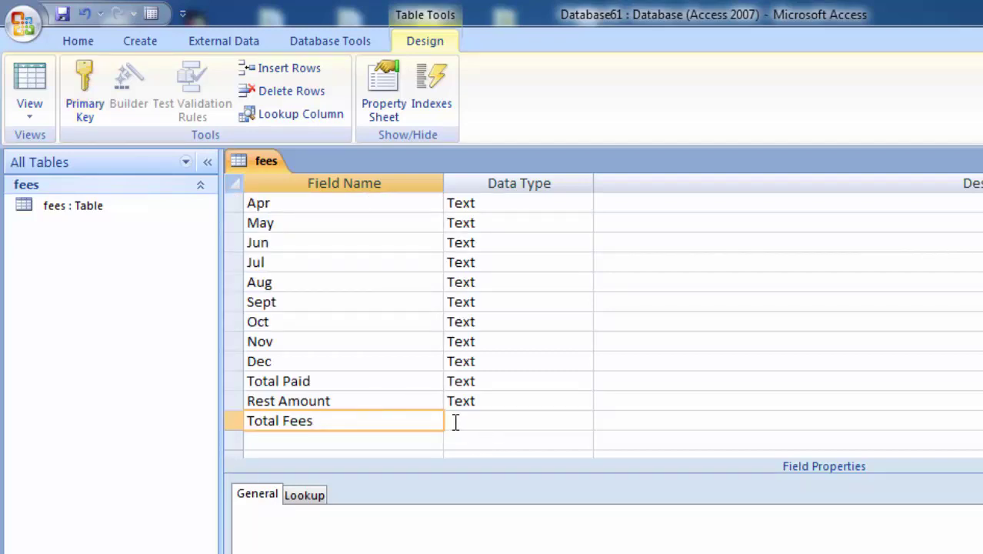
# Make Total Fees, Rest Amount and Total Paid Number fields
pyautogui.click(455, 423)
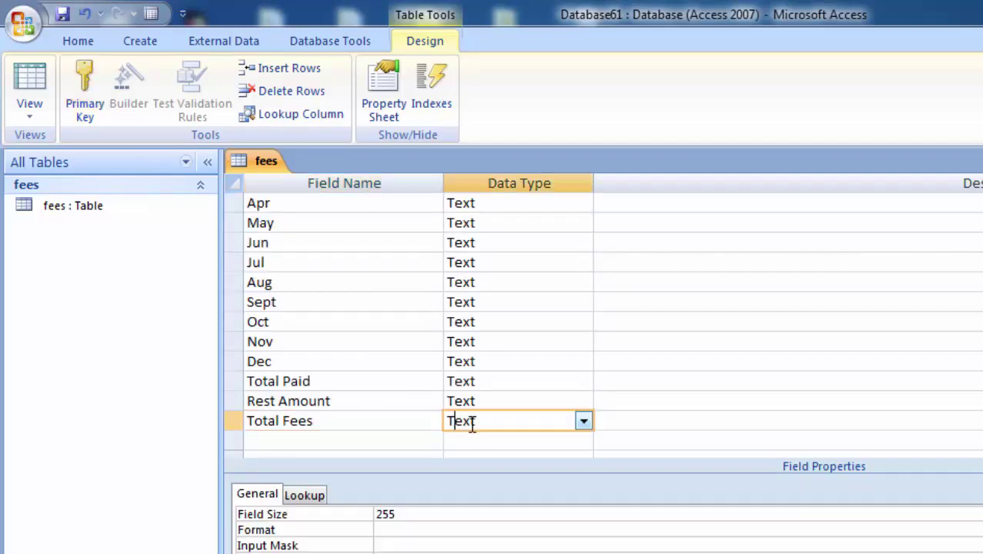
pyautogui.click(582, 422)
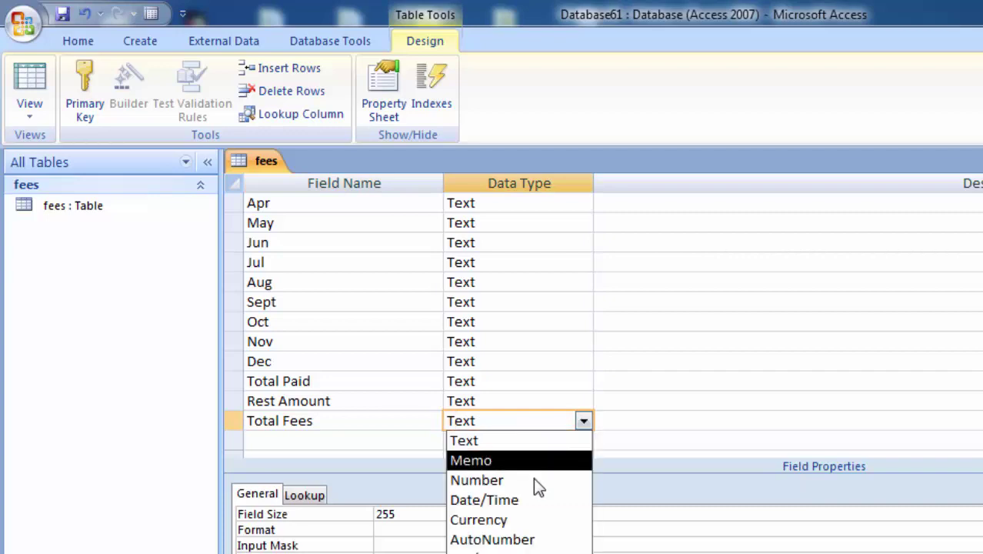
pyautogui.click(533, 480)
pyautogui.click(527, 401)
pyautogui.click(584, 401)
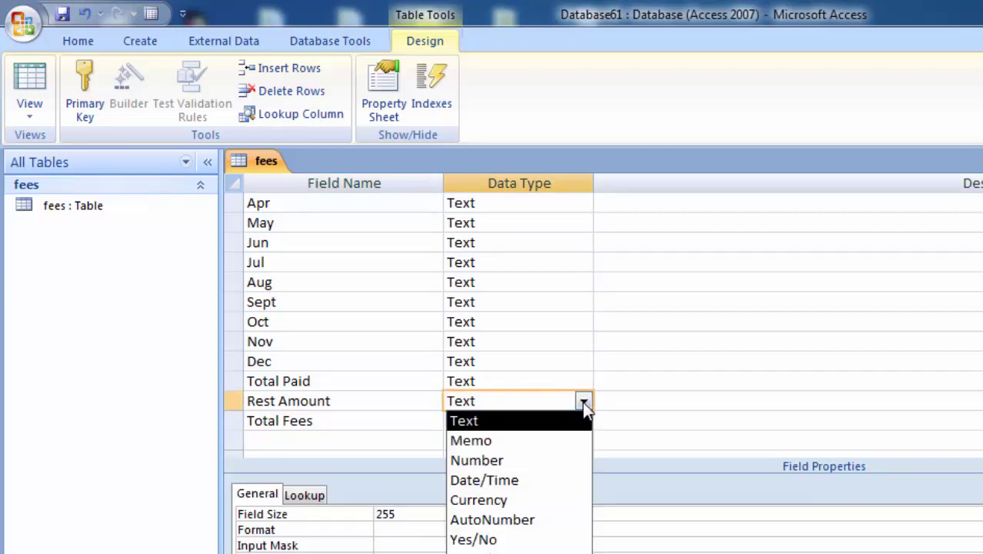
pyautogui.click(555, 458)
pyautogui.click(551, 381)
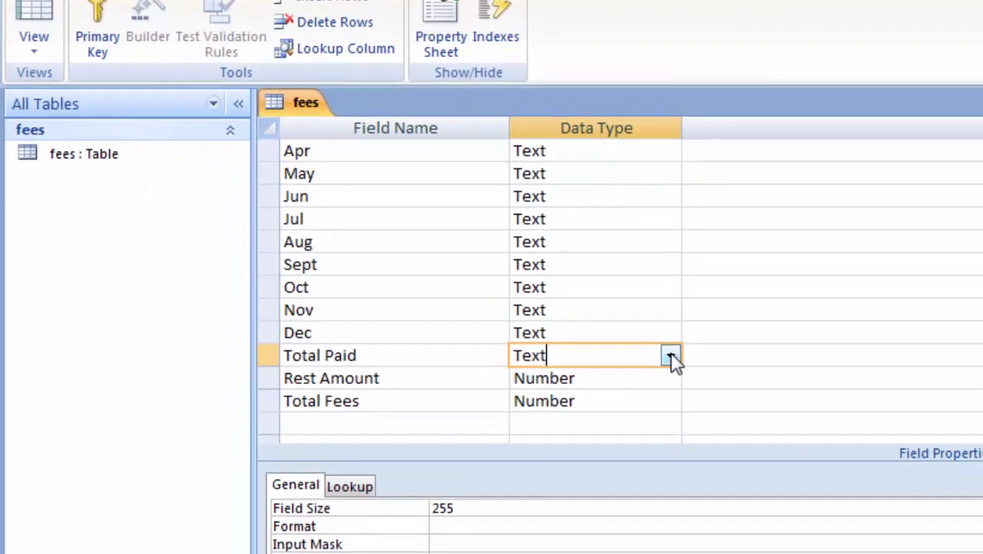
pyautogui.click(601, 376)
pyautogui.click(591, 434)
# Set the Dec, Nov, Oct and Sept fields to the Number data type
pyautogui.click(691, 311)
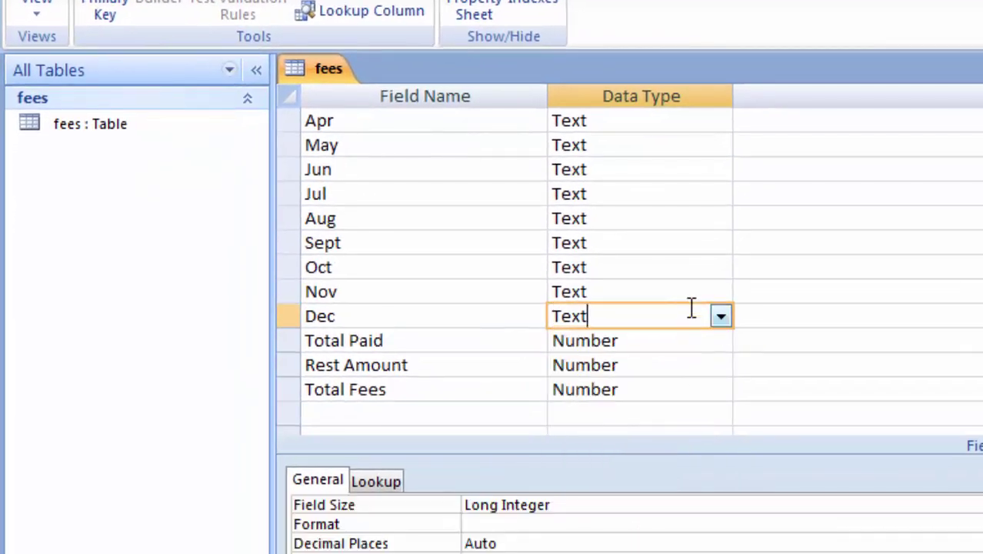
pyautogui.click(720, 316)
pyautogui.click(696, 389)
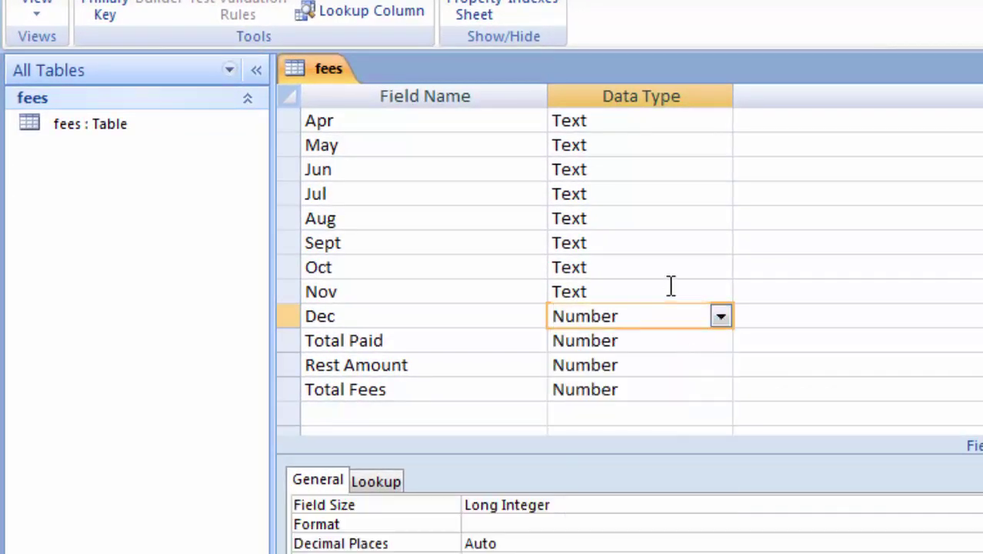
pyautogui.click(669, 290)
pyautogui.click(721, 291)
pyautogui.click(694, 372)
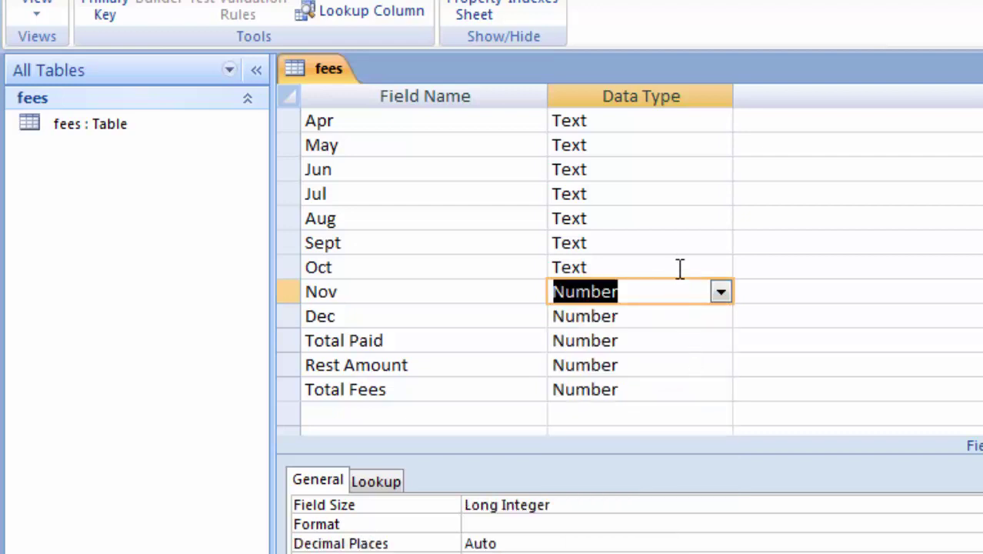
pyautogui.click(680, 268)
pyautogui.click(720, 269)
pyautogui.click(696, 347)
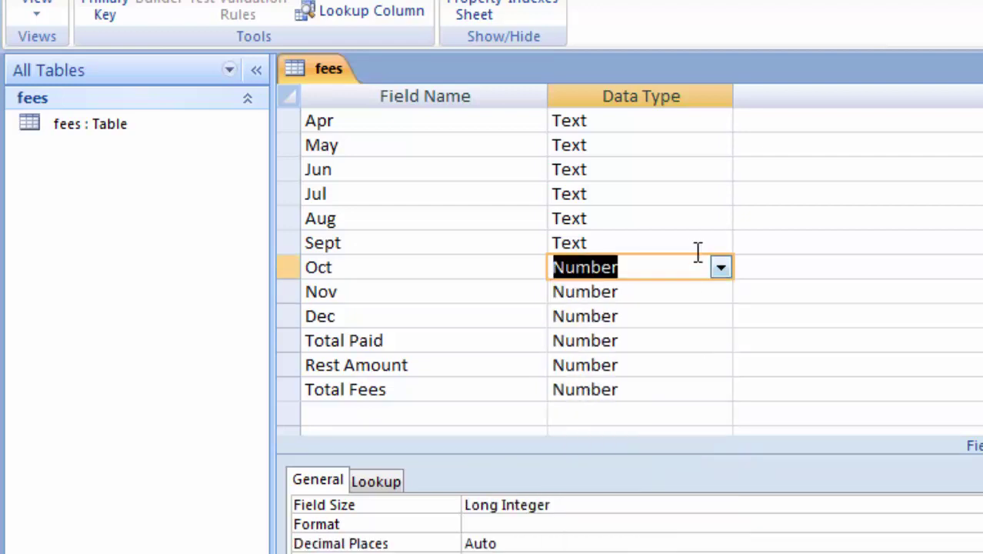
pyautogui.click(705, 244)
pyautogui.click(720, 244)
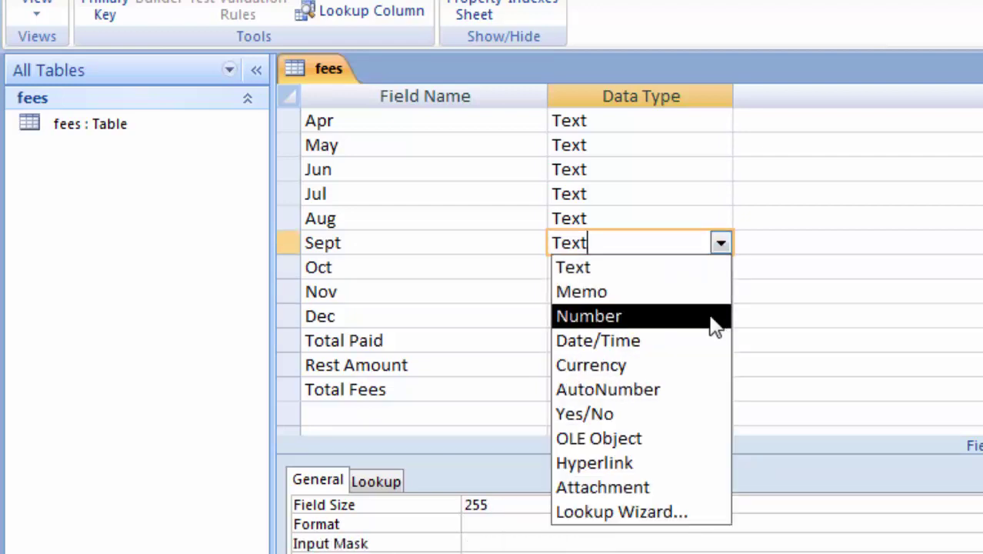
pyautogui.click(713, 316)
# Set the Aug, Jul, Jun and May fields to the Number data type
pyautogui.click(681, 219)
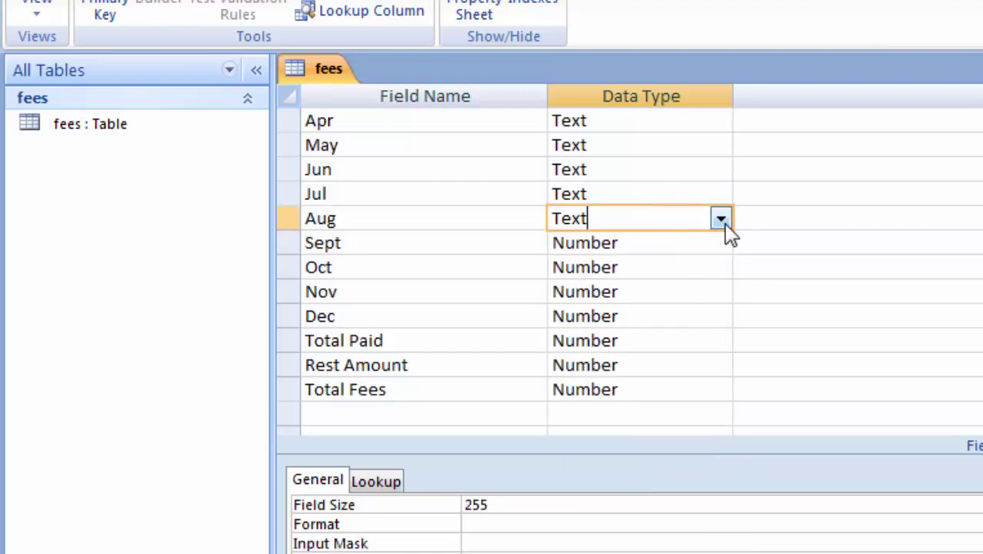
pyautogui.click(720, 220)
pyautogui.click(682, 290)
pyautogui.click(677, 198)
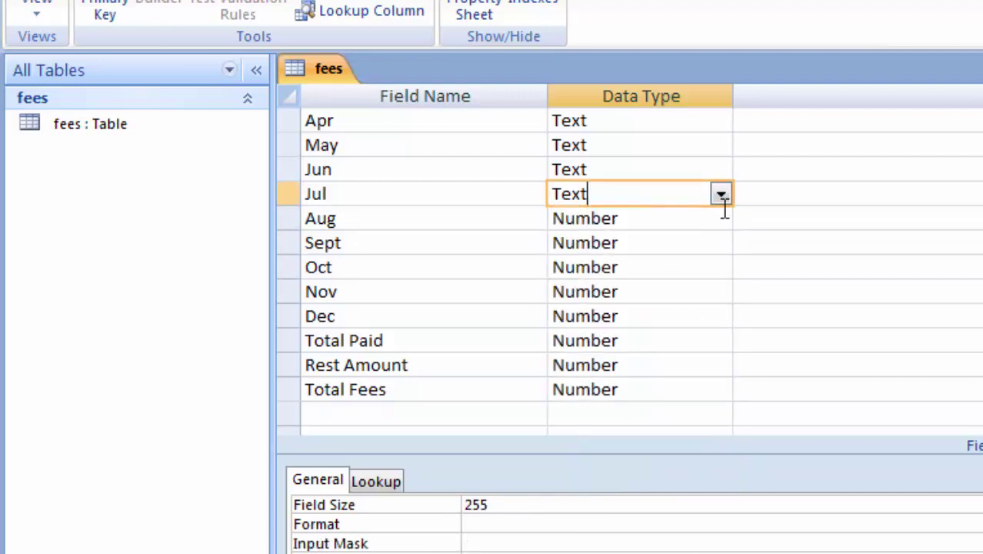
pyautogui.click(721, 194)
pyautogui.click(692, 267)
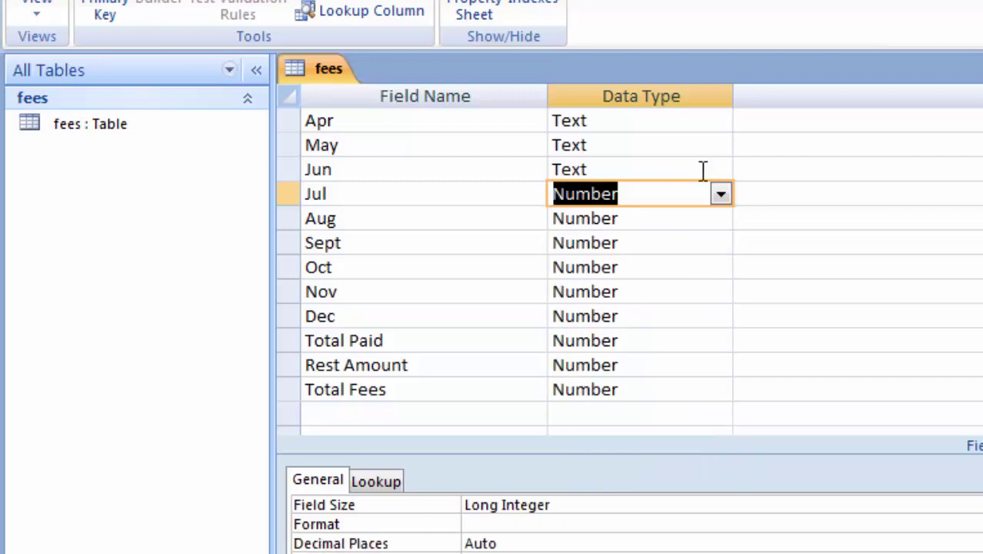
pyautogui.click(702, 169)
pyautogui.click(717, 173)
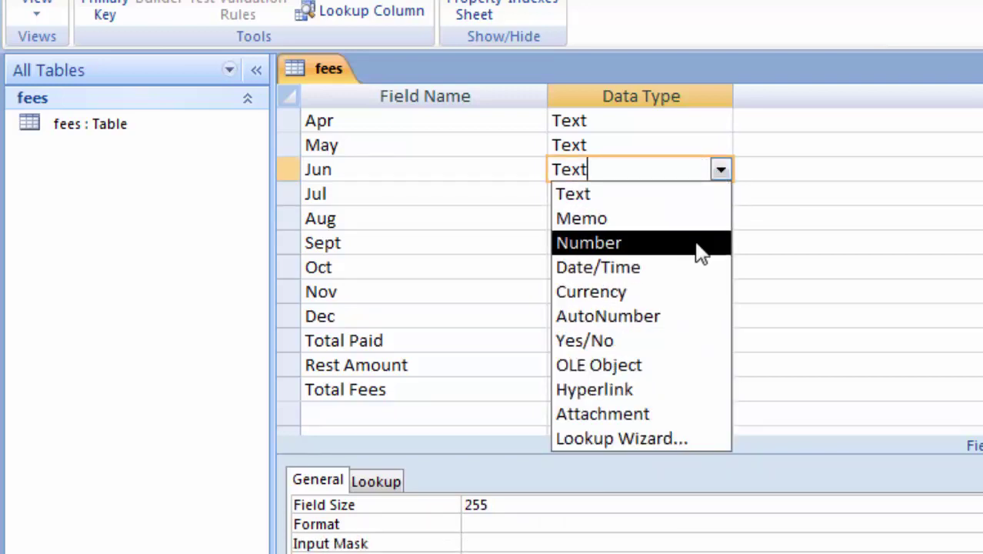
pyautogui.click(698, 244)
pyautogui.click(703, 146)
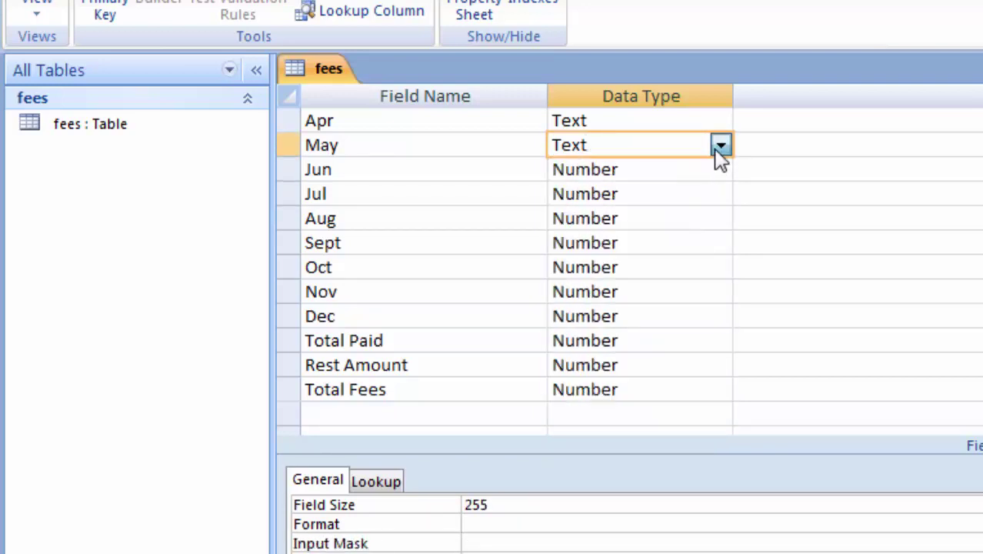
pyautogui.click(719, 146)
pyautogui.click(691, 217)
# Set the Apr, Mar, Feb and Jan fields to the Number data type
pyautogui.click(685, 123)
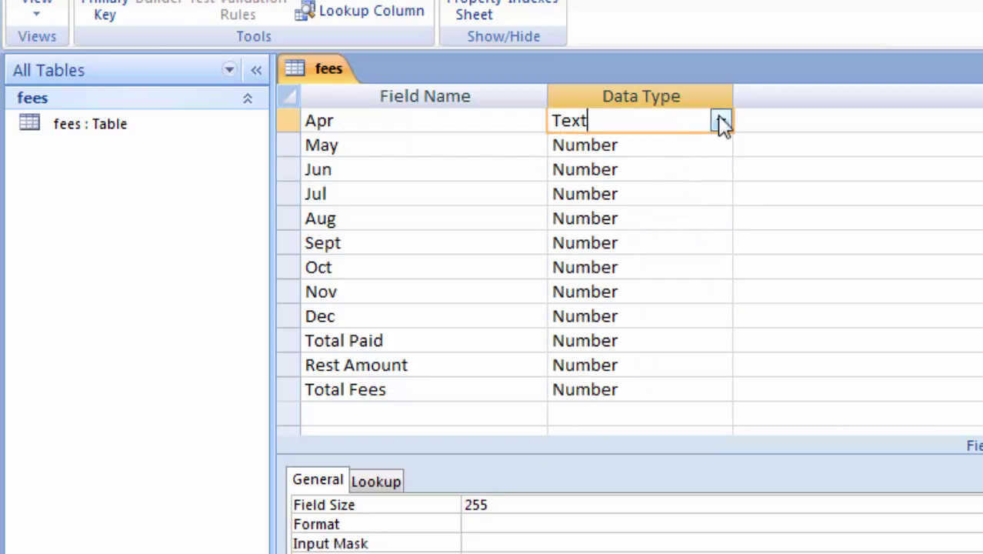
pyautogui.click(719, 121)
pyautogui.click(704, 195)
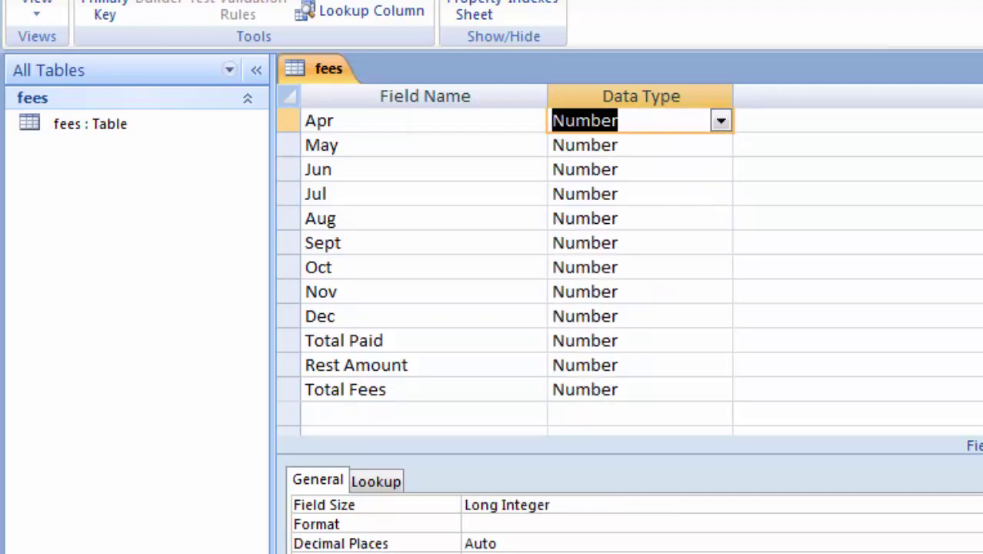
pyautogui.scroll(2, 800, 211)
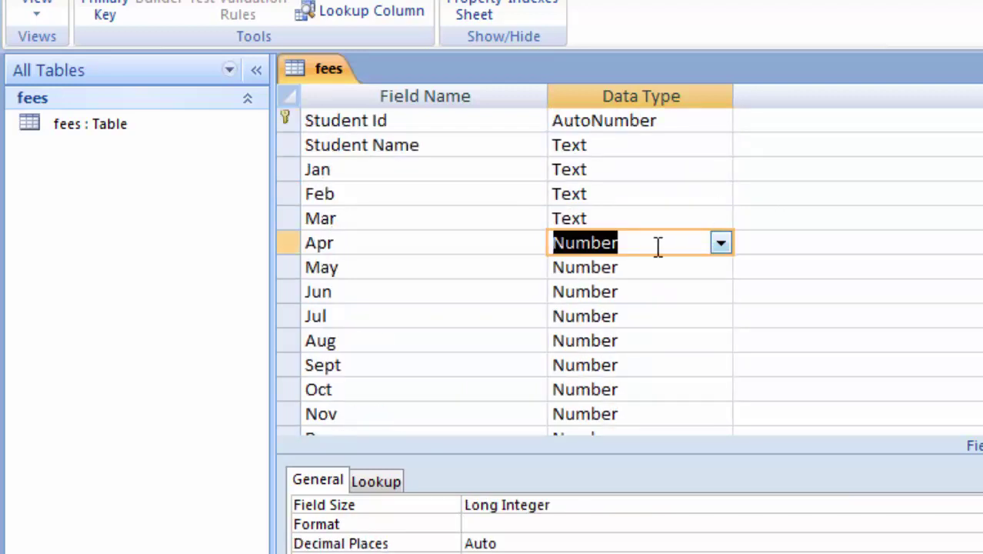
pyautogui.click(700, 218)
pyautogui.click(721, 218)
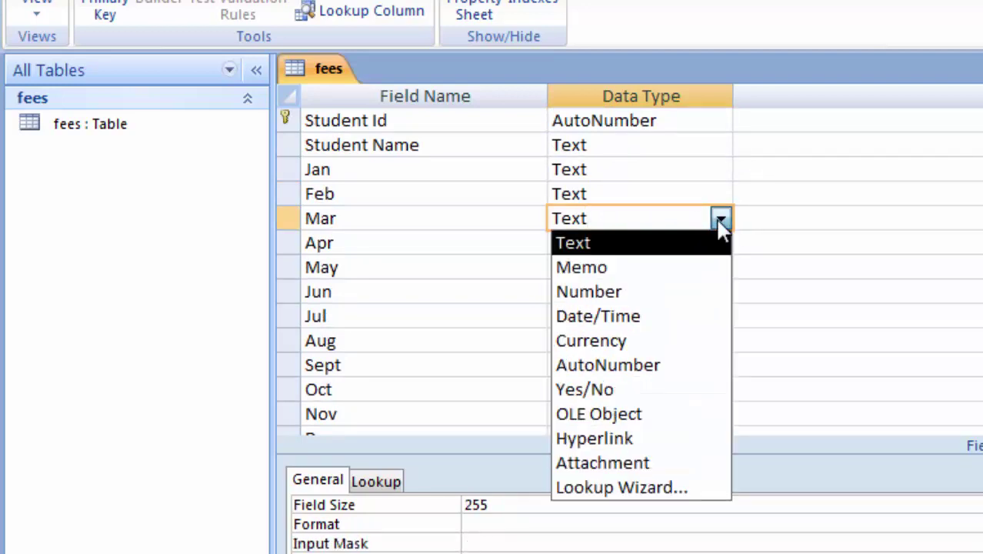
pyautogui.click(696, 291)
pyautogui.click(704, 195)
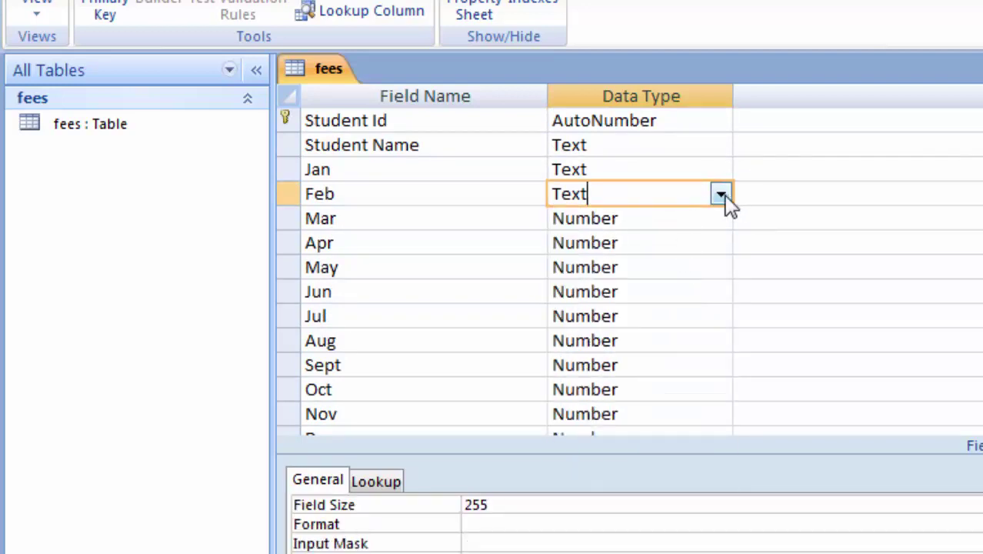
pyautogui.click(721, 194)
pyautogui.click(700, 267)
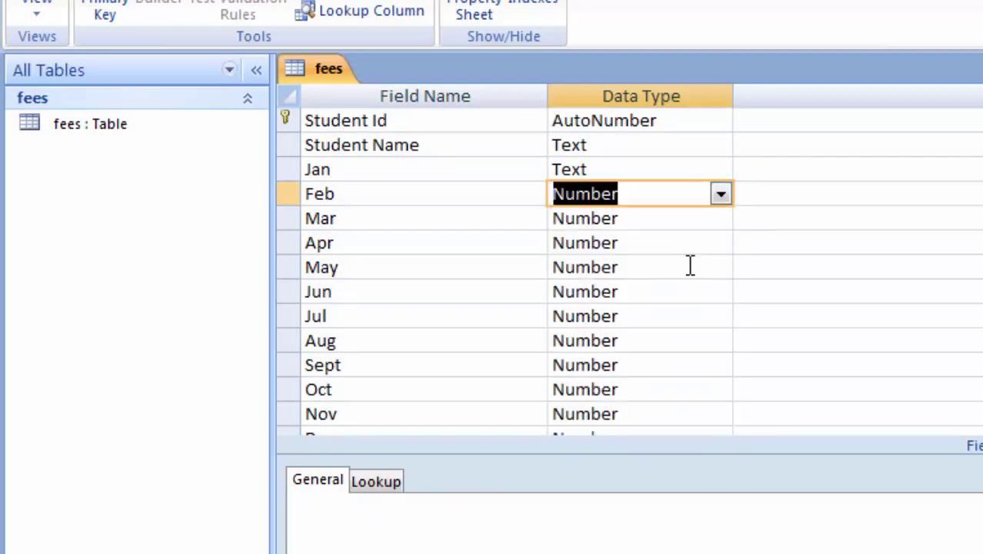
pyautogui.click(700, 172)
pyautogui.click(721, 169)
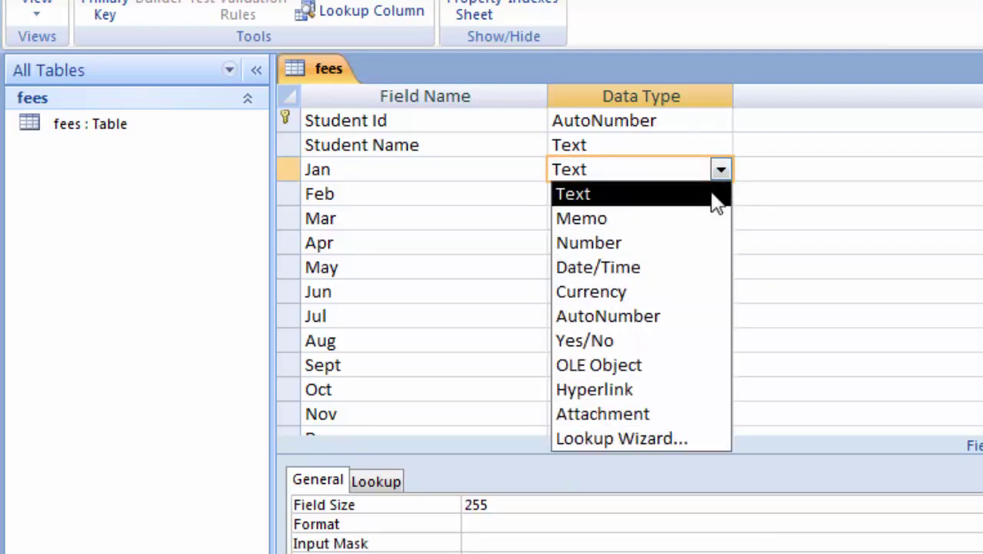
pyautogui.click(706, 243)
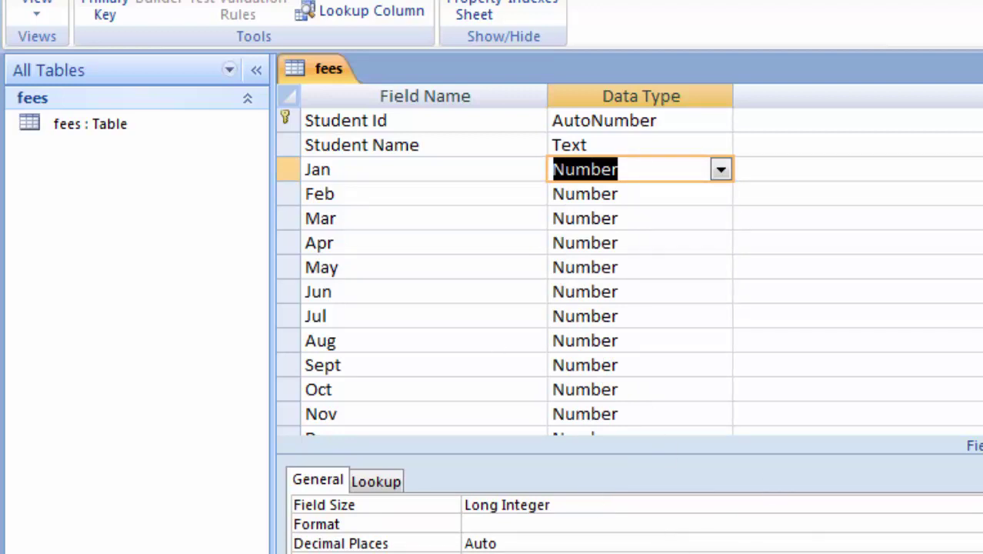
# Save the fees table design and open the recent fee managment database
pyautogui.hotkey('alt', 'f')
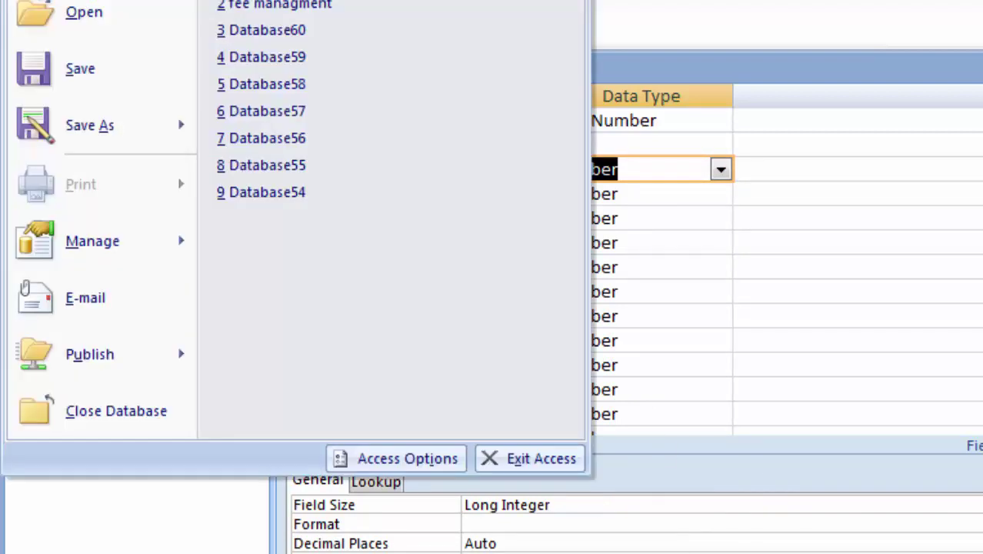
pyautogui.click(256, 4)
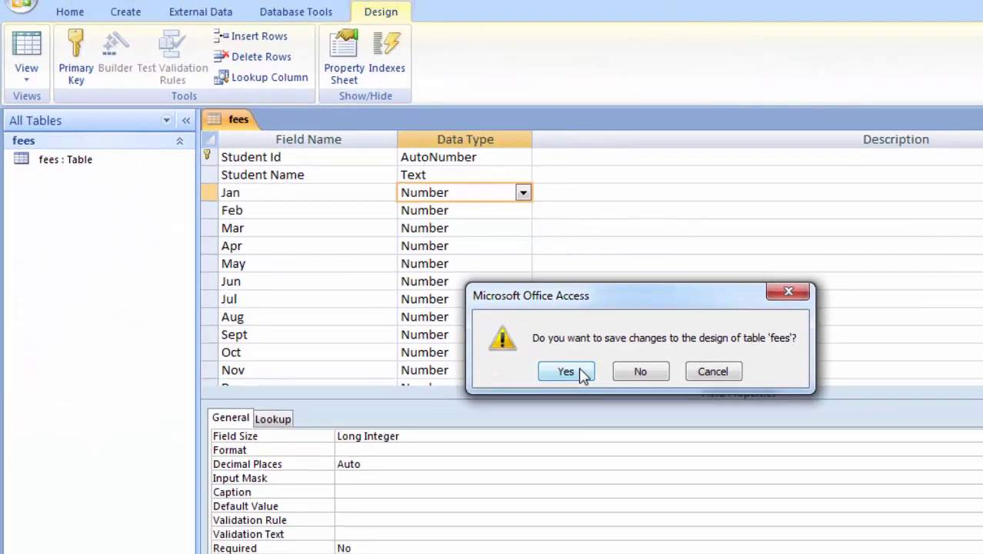
pyautogui.click(708, 400)
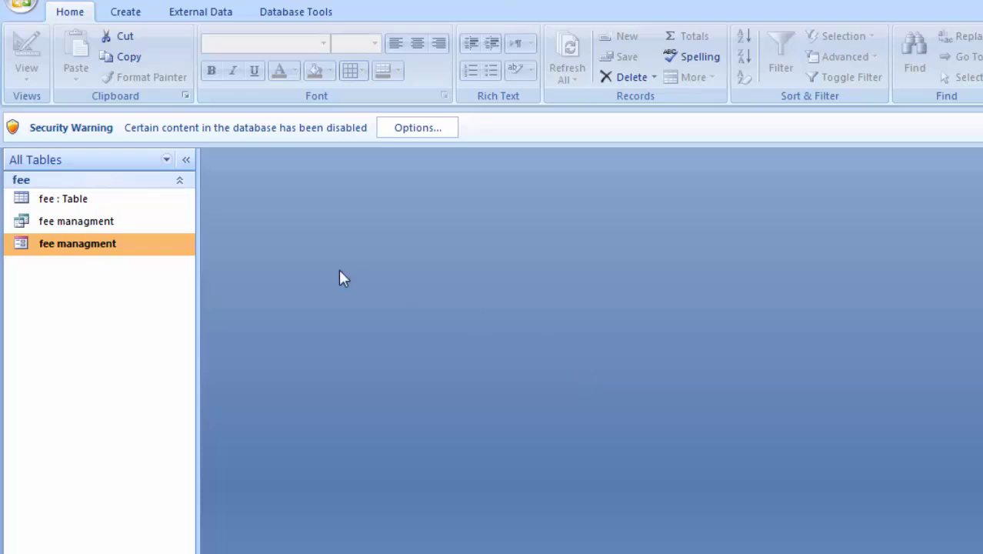
# Open the fee managment form and clear the first student's March fee, leaving Paid blank
pyautogui.doubleClick(106, 244)
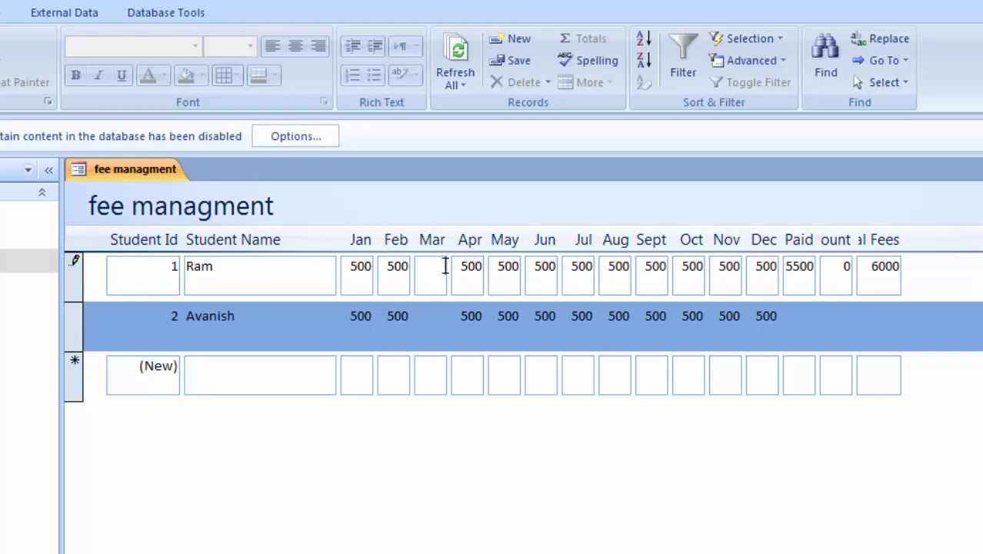
pyautogui.press('Tab')
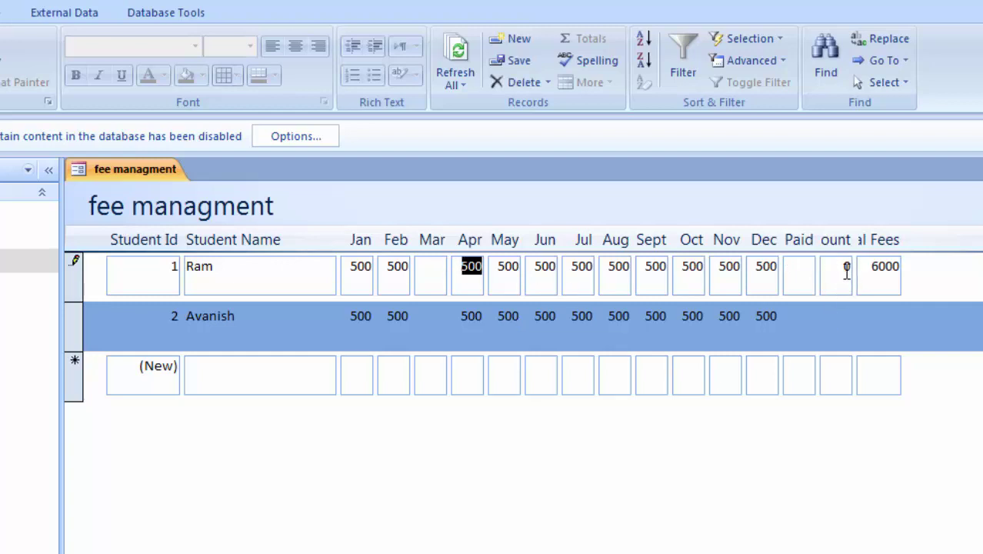
pyautogui.click(801, 271)
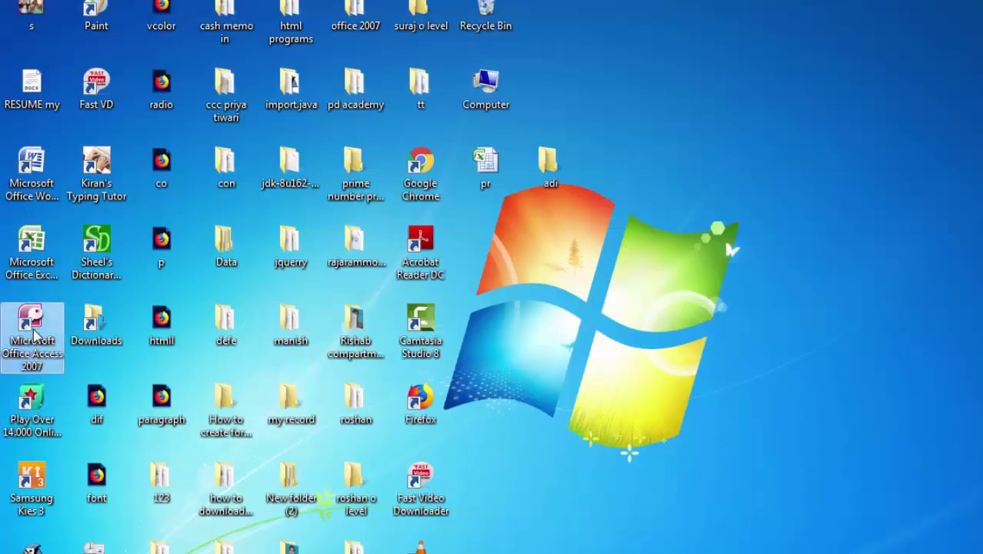
# Reopen Database61 and show the fees table in Design View
pyautogui.doubleClick(42, 327)
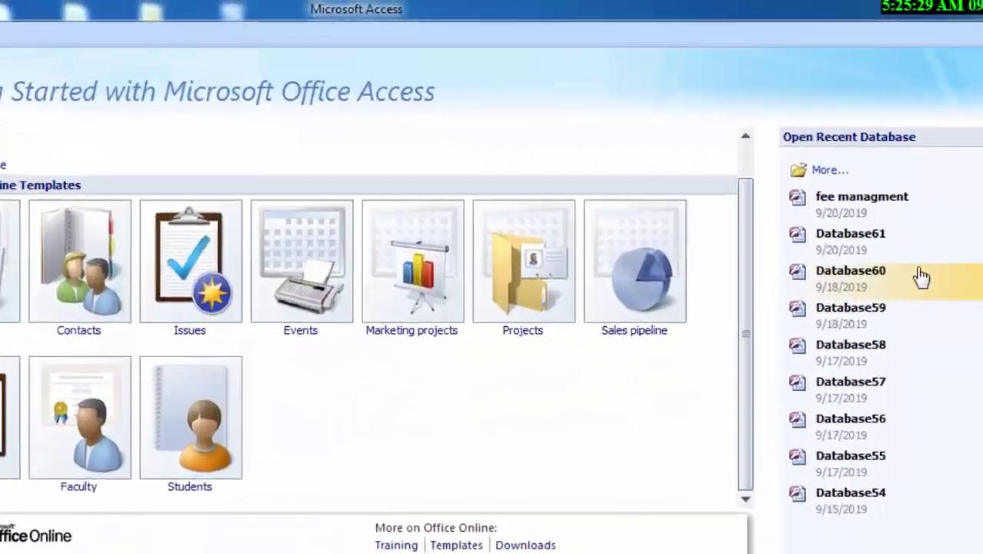
pyautogui.click(902, 183)
pyautogui.doubleClick(84, 185)
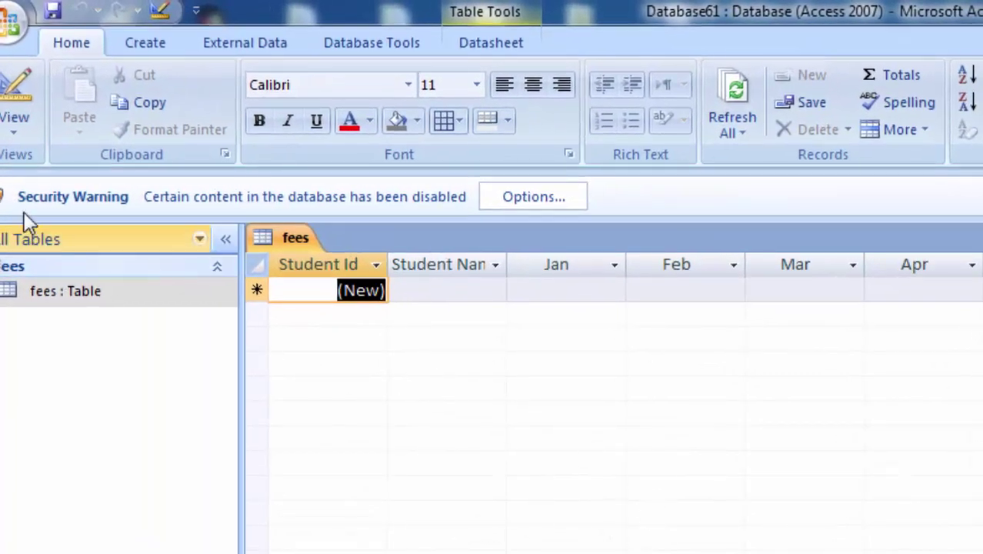
pyautogui.click(13, 132)
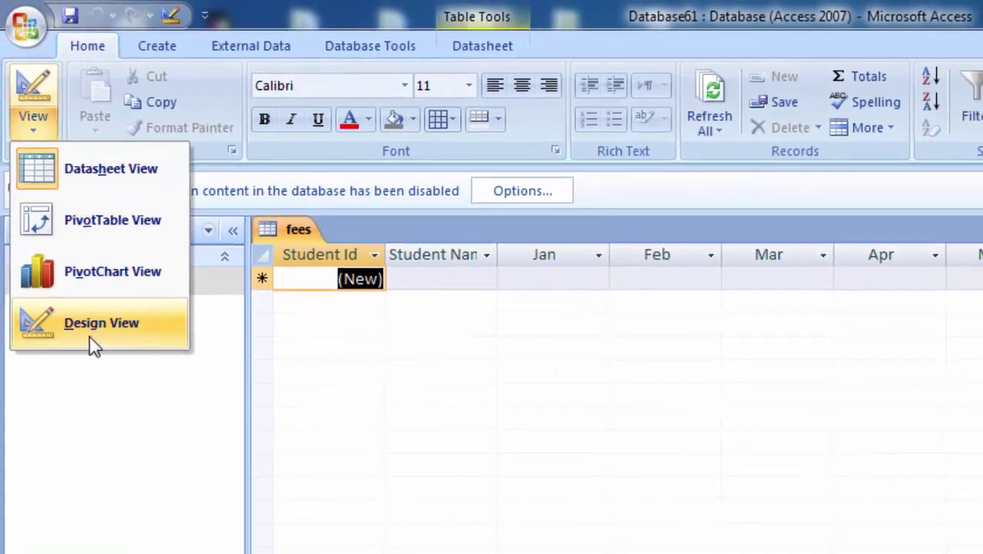
pyautogui.click(89, 337)
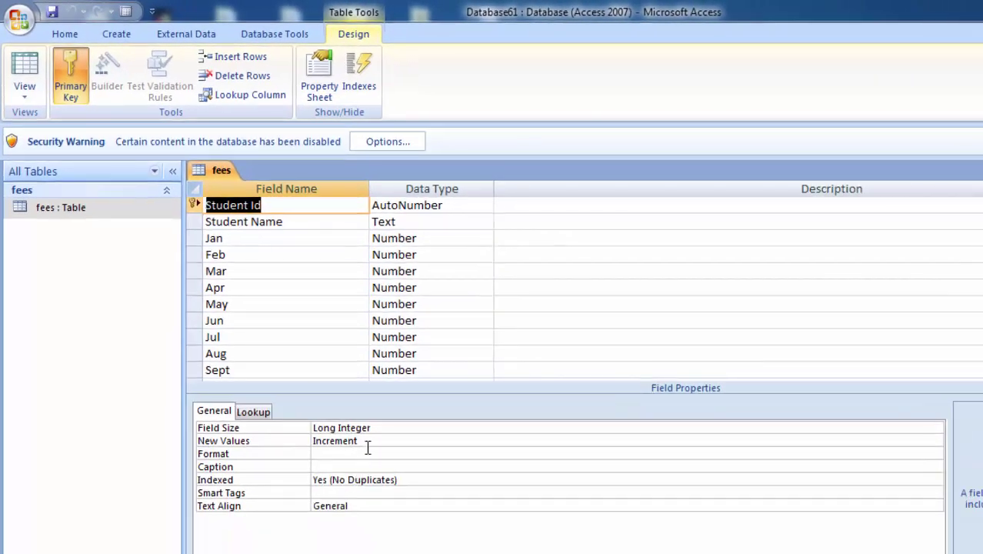
# Give Jan the Is Not Null rule with a message asking for 0 if fees aren't submitted
pyautogui.click(429, 240)
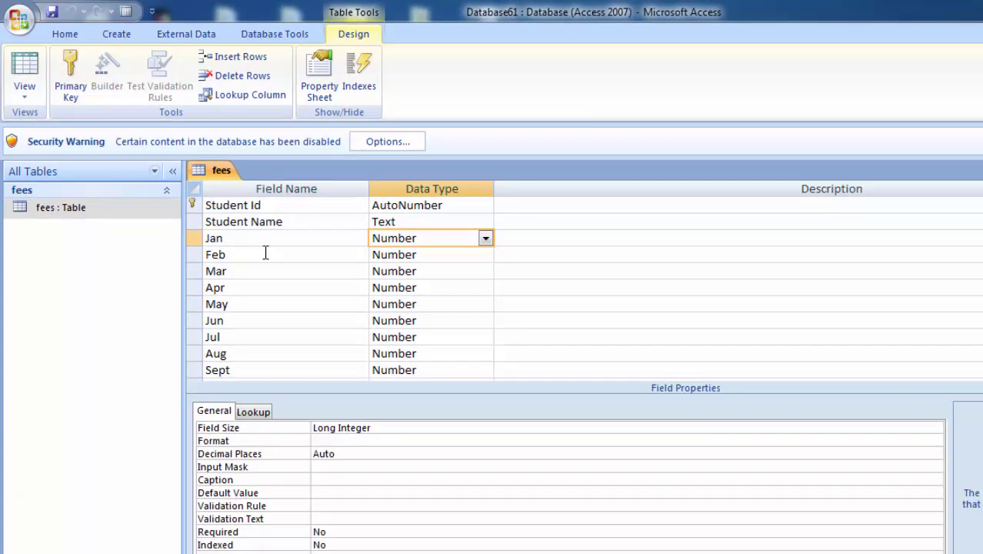
pyautogui.click(322, 505)
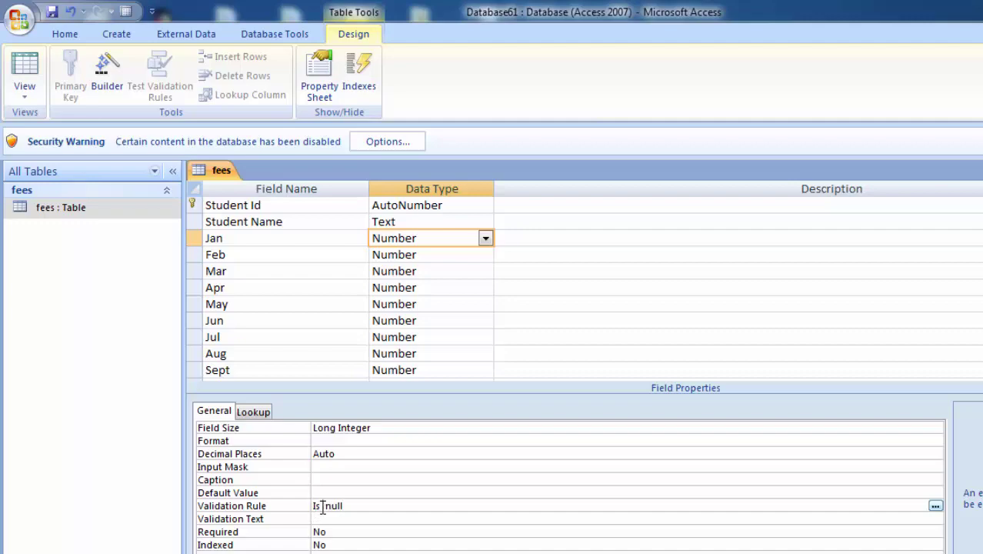
pyautogui.write('ot')
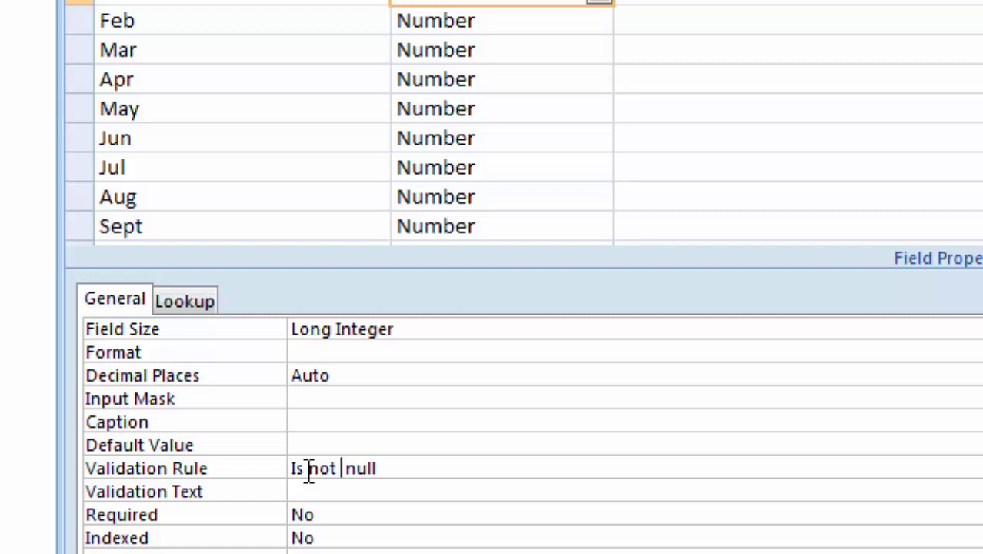
pyautogui.click(317, 489)
pyautogui.write('Plzen')
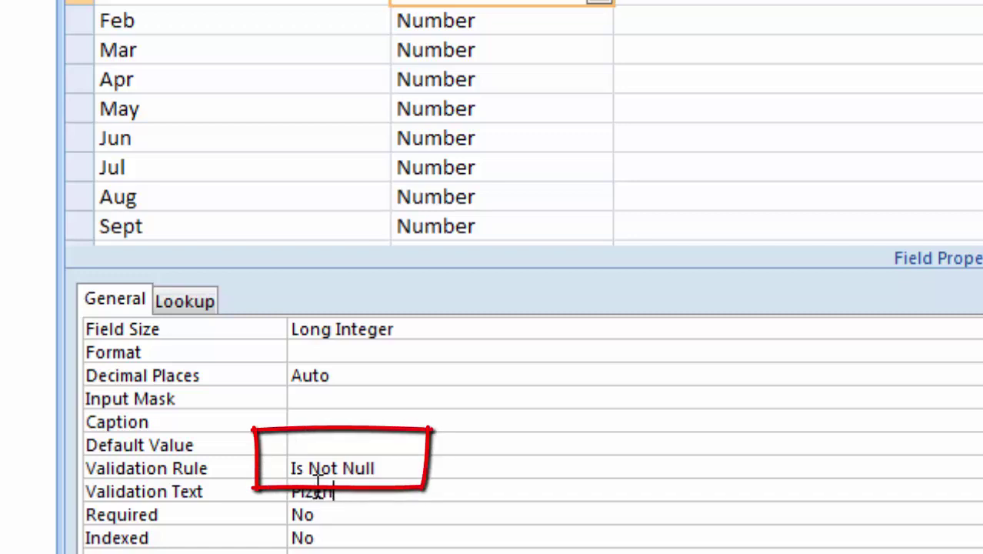
pyautogui.write('ter o ')
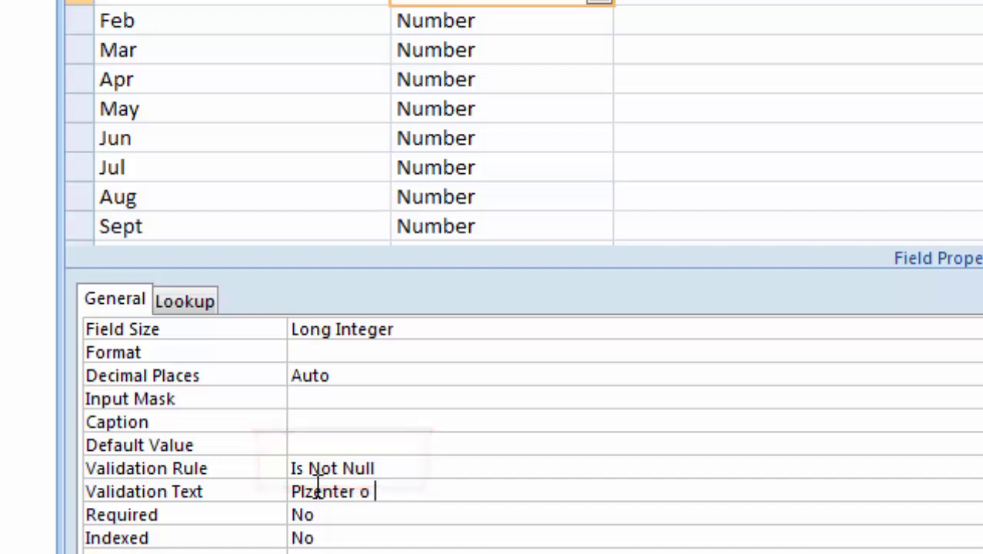
pyautogui.write('id')
pyautogui.press('BackSpace')
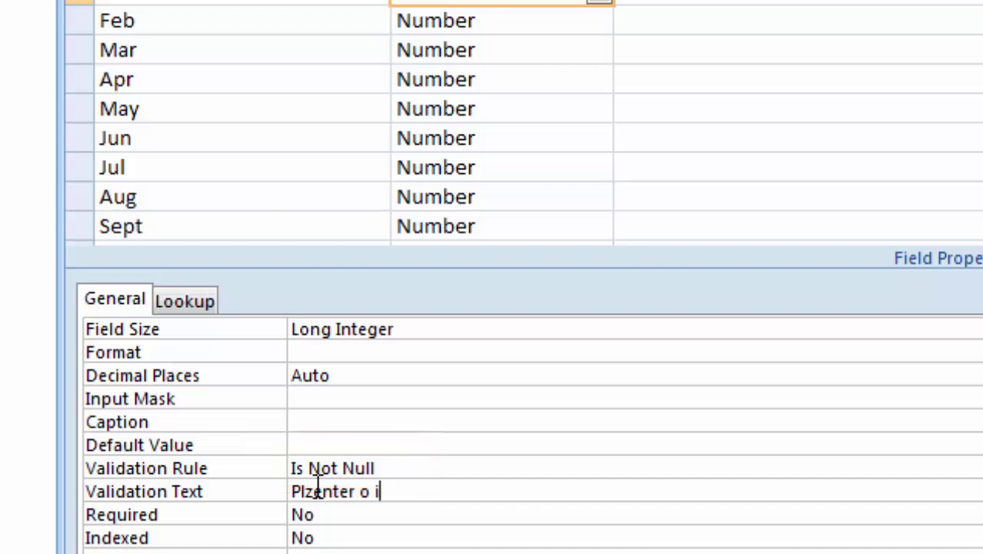
pyautogui.write('f not ')
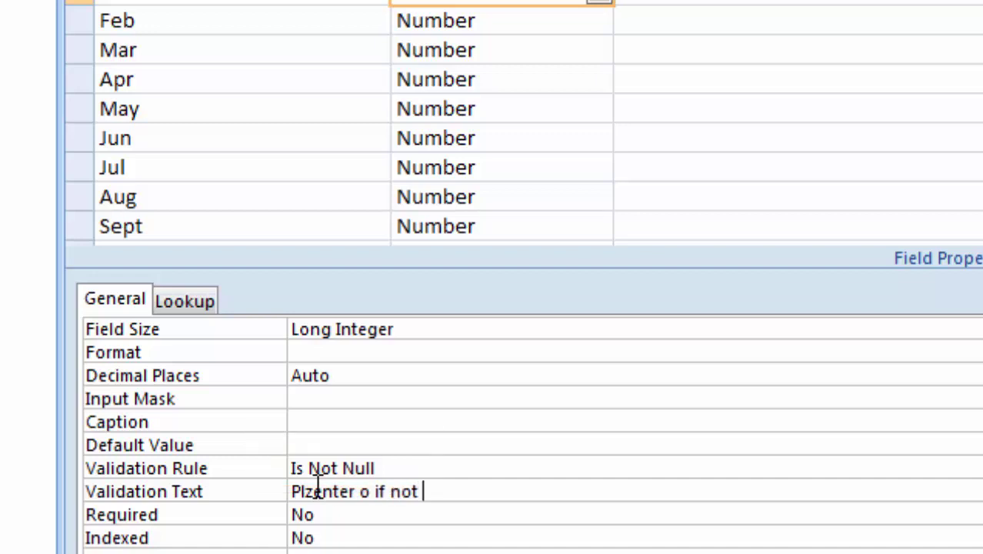
pyautogui.write('submi')
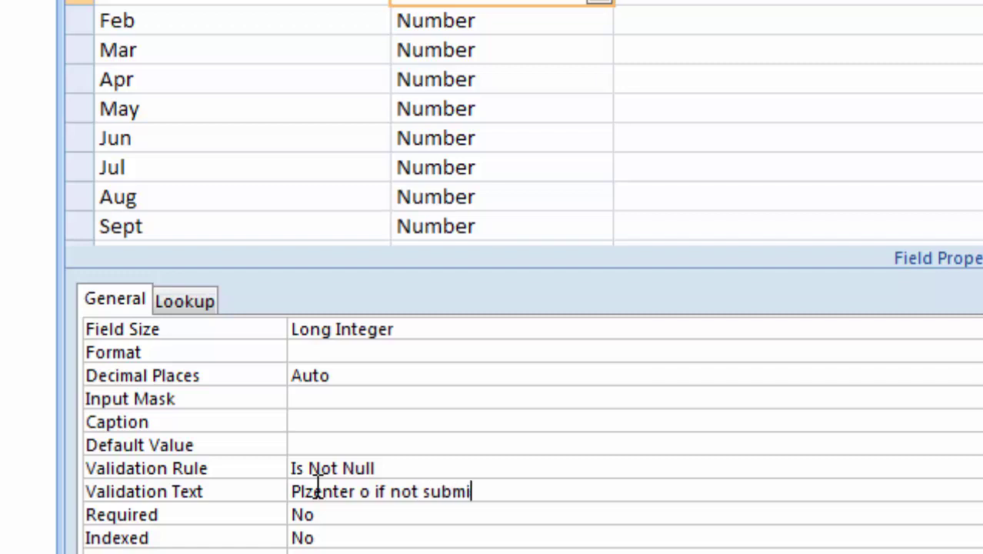
pyautogui.write('tted')
pyautogui.write(' f')
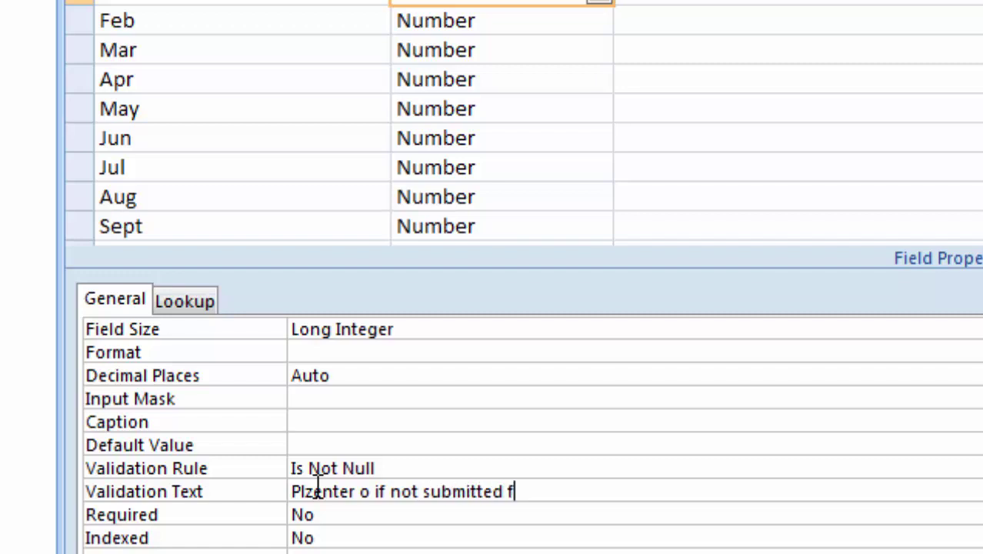
pyautogui.write('ees or ')
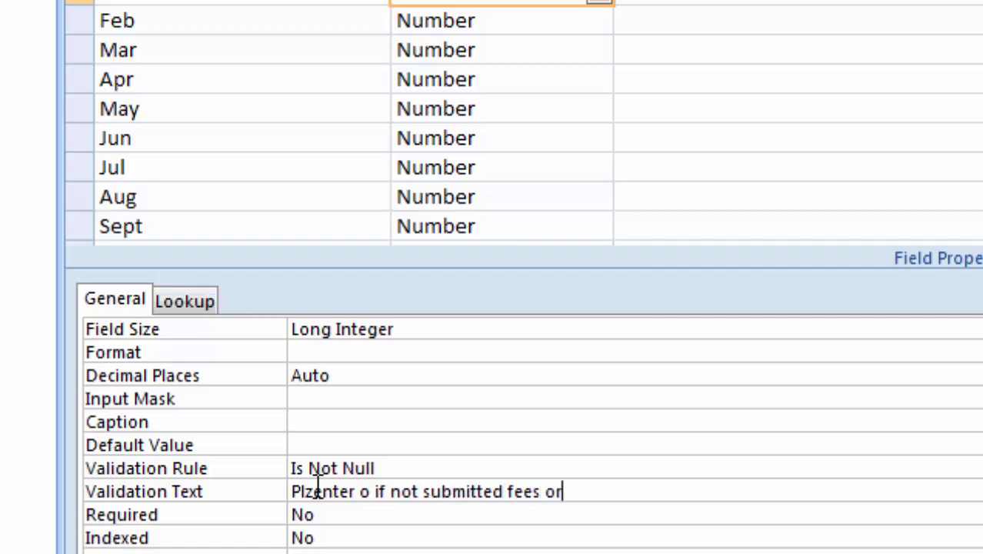
pyautogui.write('any ')
pyautogui.write('amoun')
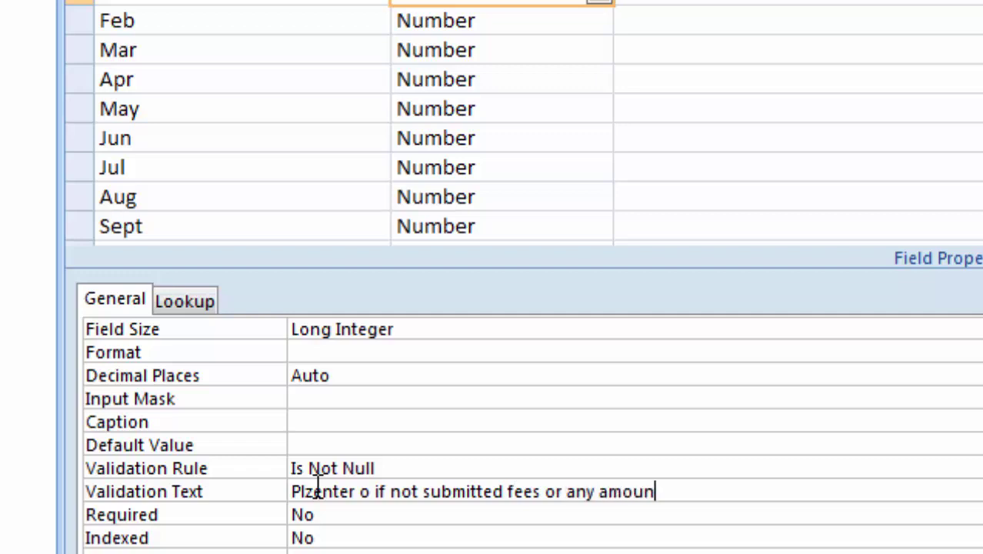
pyautogui.write('t')
# Set Feb's validation rule to Is not null
pyautogui.click(503, 25)
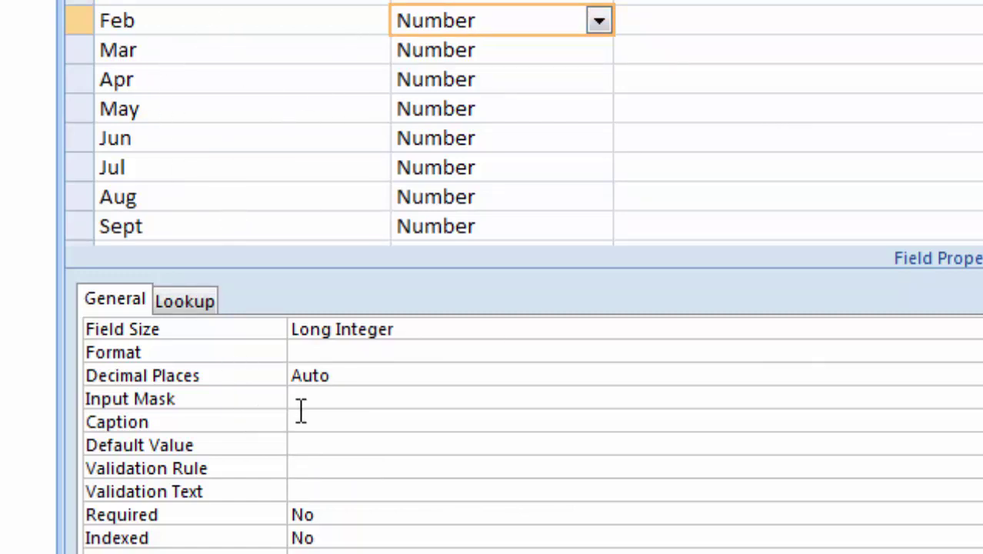
pyautogui.click(303, 468)
pyautogui.write('Is ')
pyautogui.write('not n')
pyautogui.write('ull')
# Give Dec the Is not null rule with the message 'plz enter o or any other amount'
pyautogui.scroll(-1, 515, 226)
pyautogui.click(515, 226)
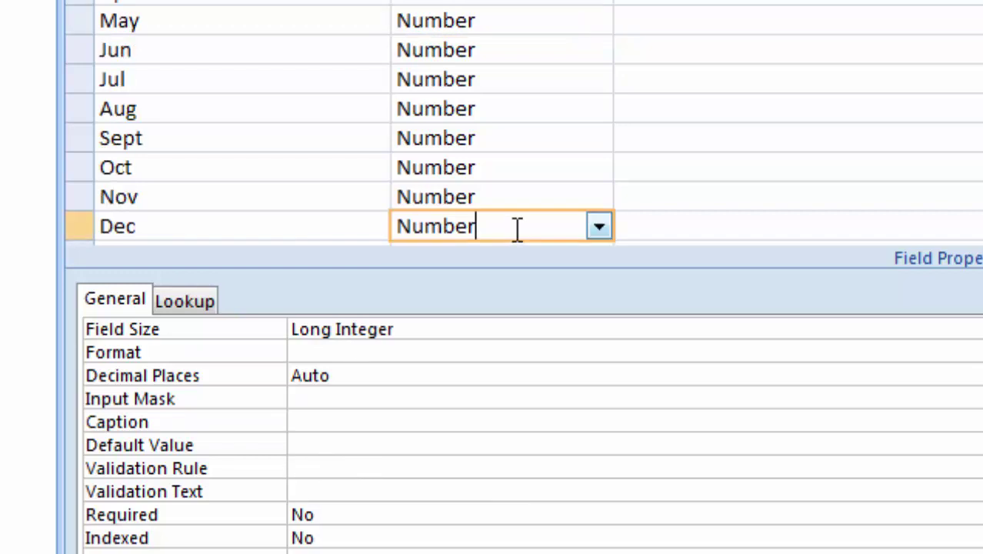
pyautogui.click(322, 471)
pyautogui.write('I')
pyautogui.write('s not ')
pyautogui.write('nu')
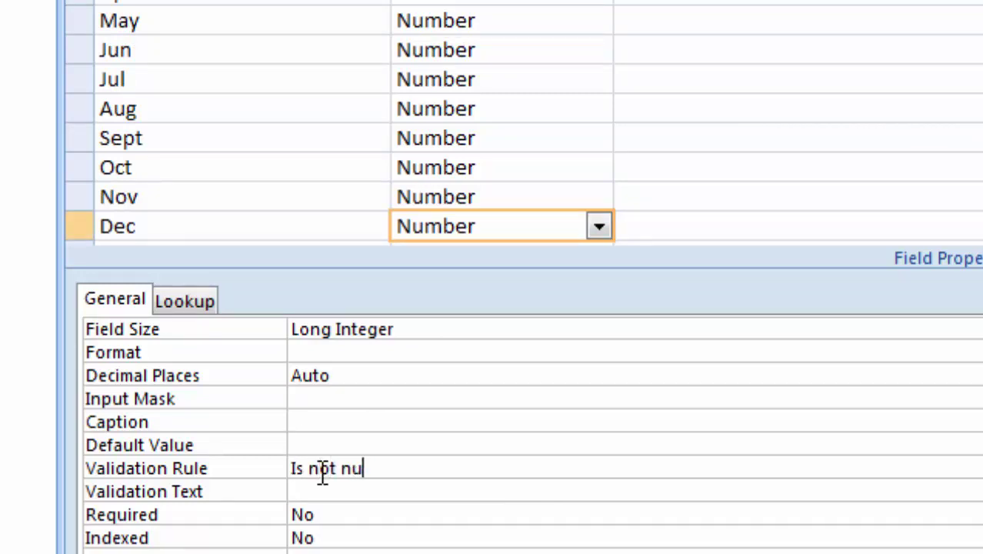
pyautogui.write('ll')
pyautogui.click(316, 493)
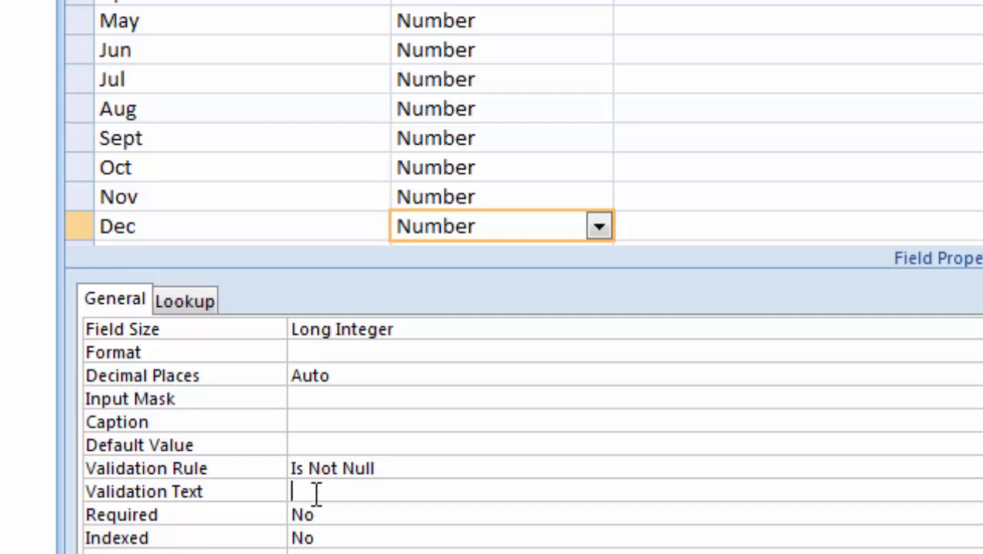
pyautogui.write('pls enter o or any otherv amount')
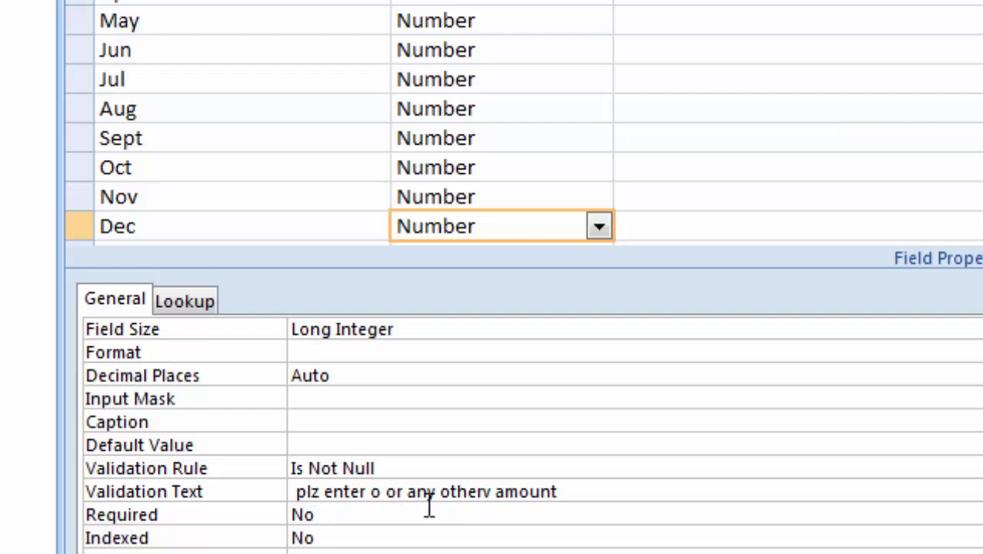
pyautogui.click(484, 491)
pyautogui.press('BackSpace')
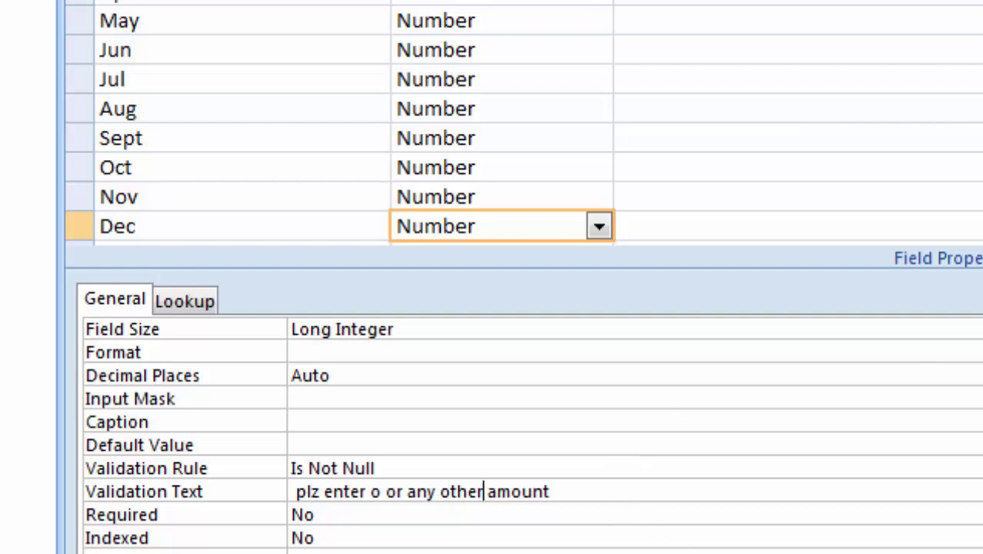
pyautogui.click(476, 226)
pyautogui.scroll(-2, 338, 123)
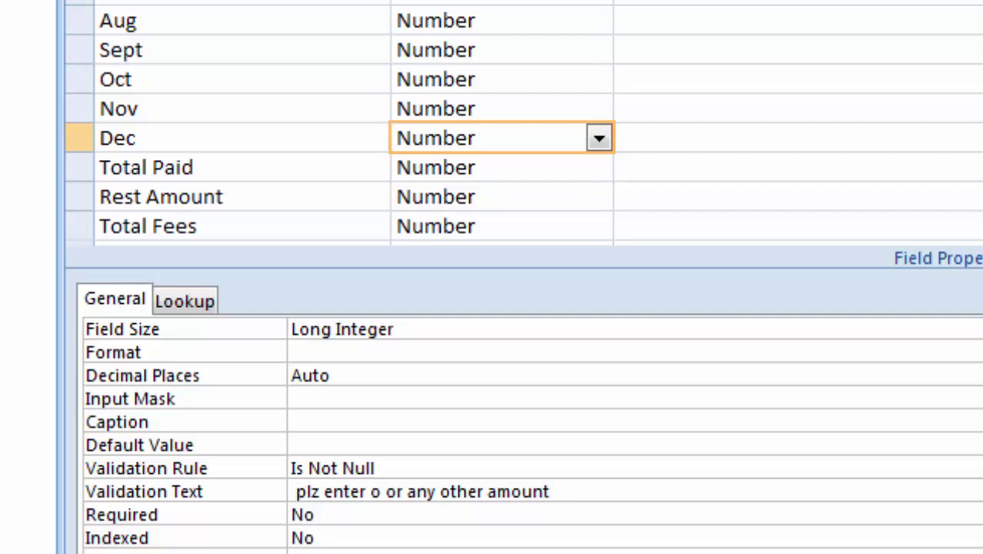
# Save the fees table, view its datasheet, and autofit the Student Name column
pyautogui.hotkey('ctrl', '.')
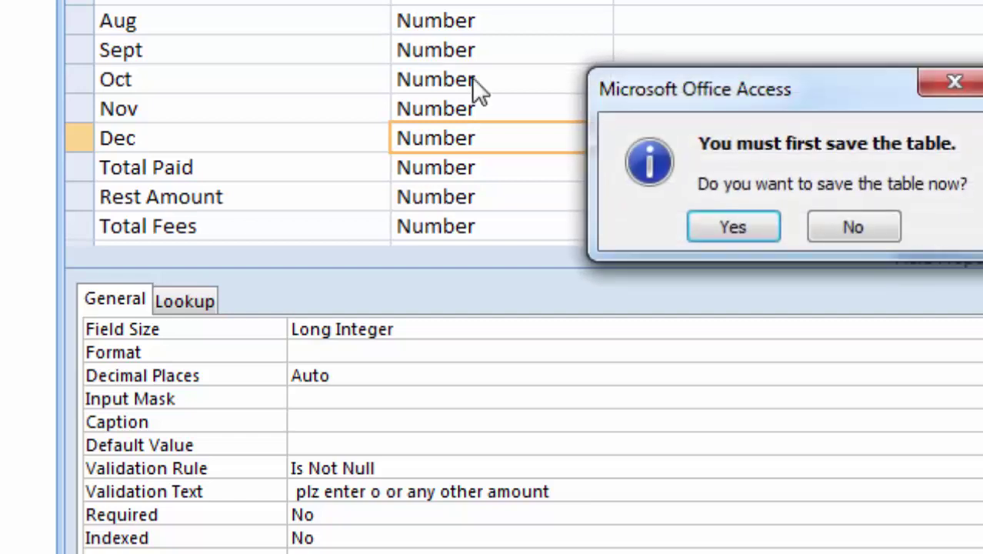
pyautogui.click(729, 227)
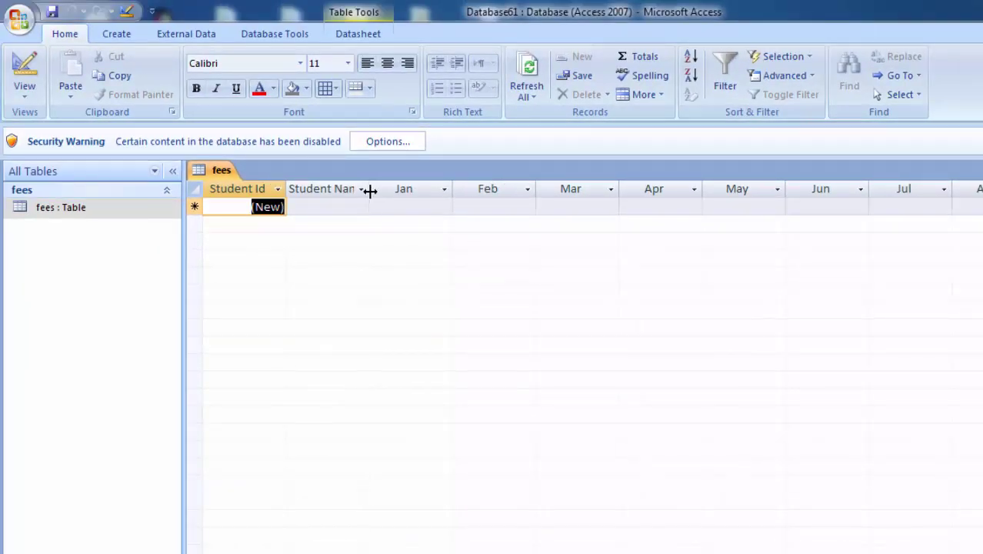
pyautogui.doubleClick(369, 188)
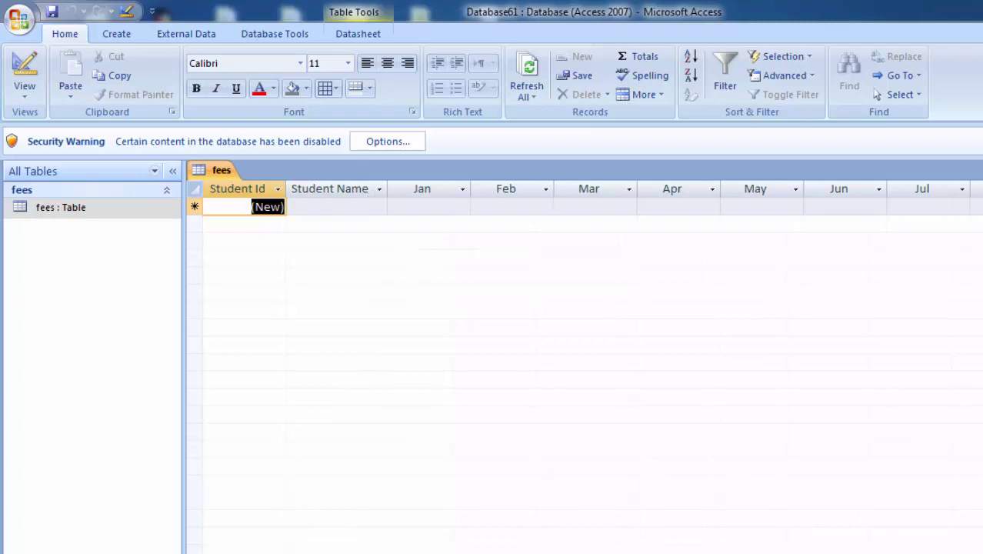
pyautogui.hscroll(7, 585, 370)
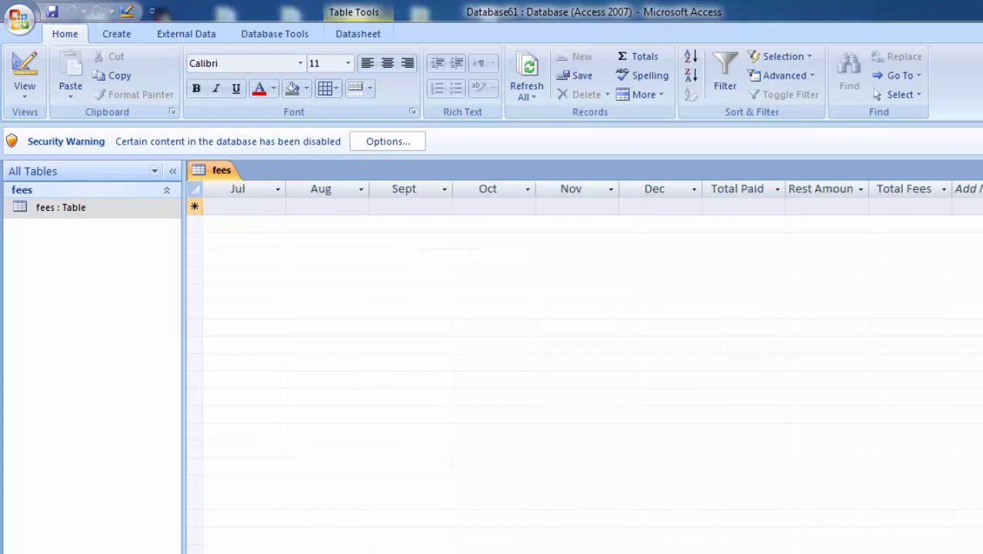
pyautogui.hscroll(-7, 226, 273)
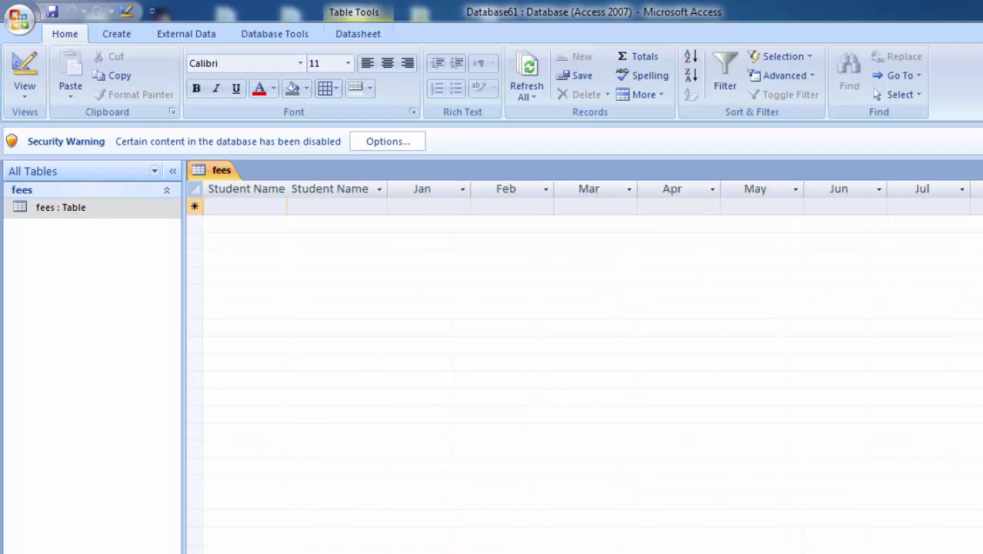
pyautogui.click(116, 34)
# Start a new design-view query with the fees table added
pyautogui.click(663, 85)
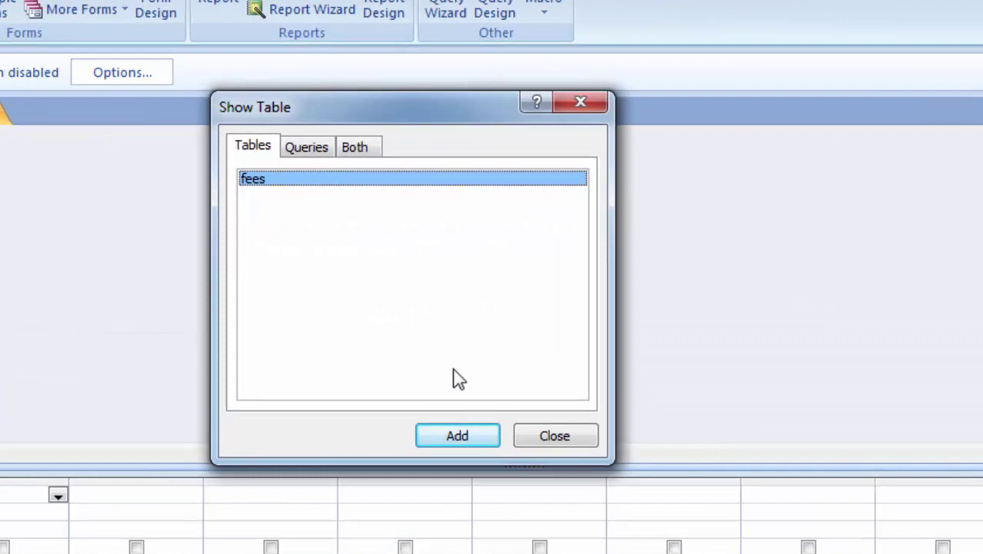
pyautogui.click(454, 439)
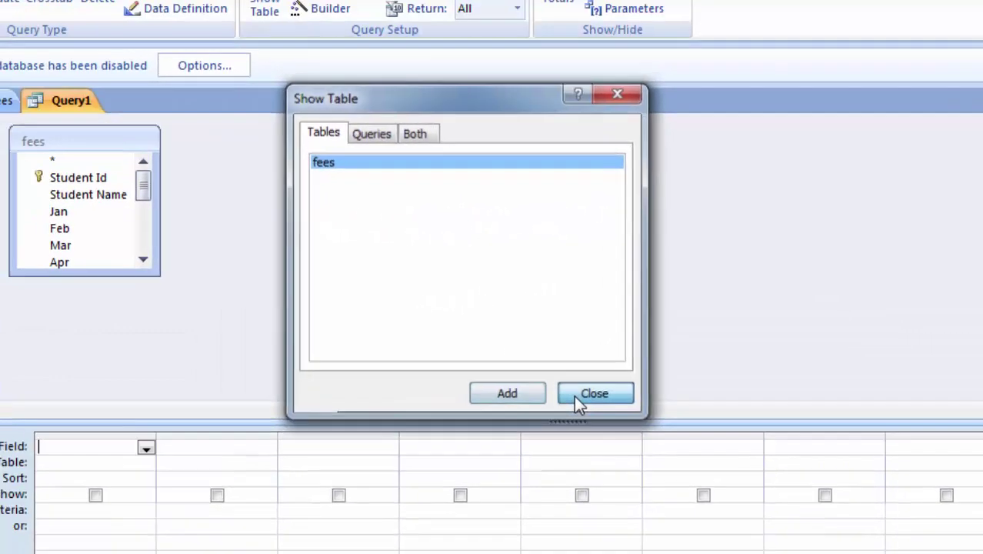
pyautogui.click(555, 436)
# Add Student Id, Student Name and Jan through Jul to the query grid
pyautogui.doubleClick(170, 159)
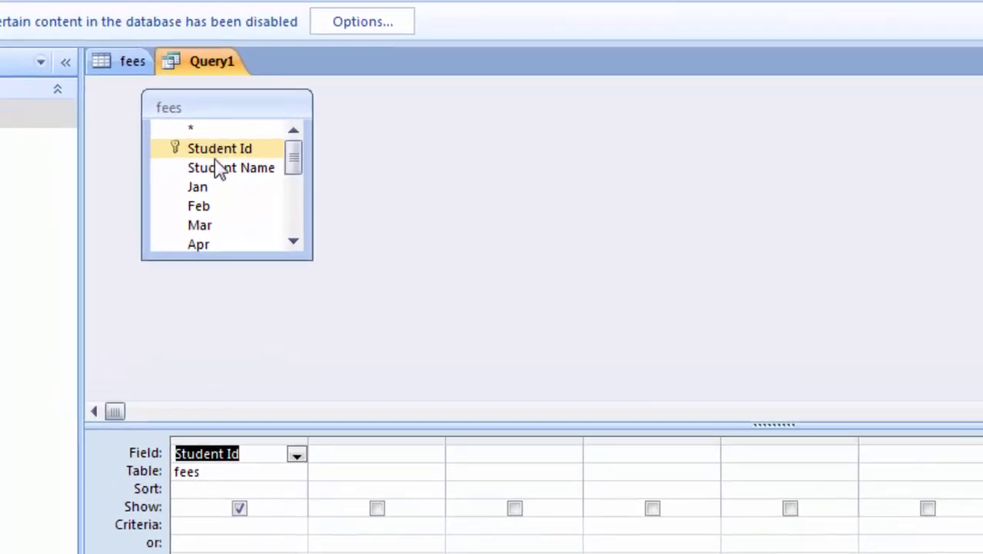
pyautogui.doubleClick(177, 174)
pyautogui.doubleClick(224, 188)
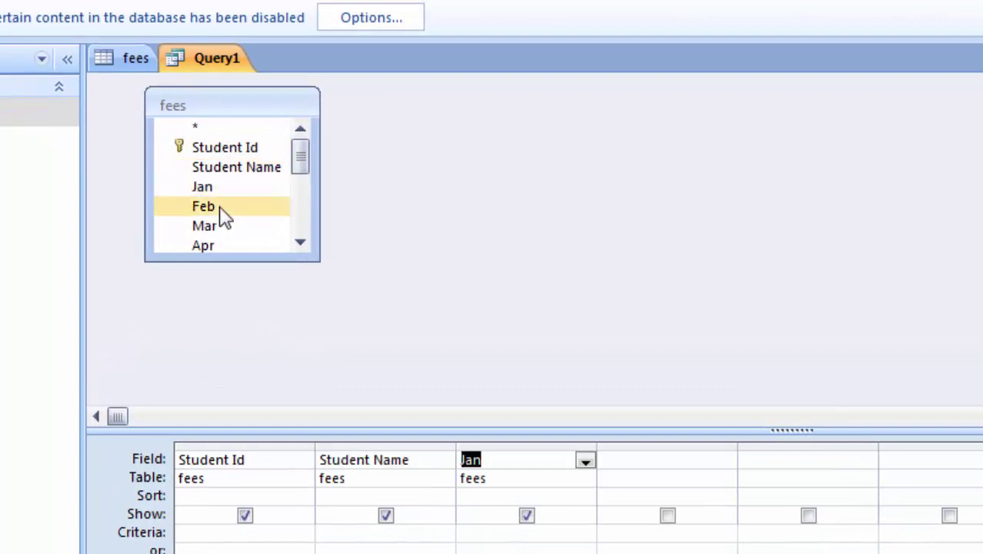
pyautogui.doubleClick(221, 209)
pyautogui.doubleClick(219, 224)
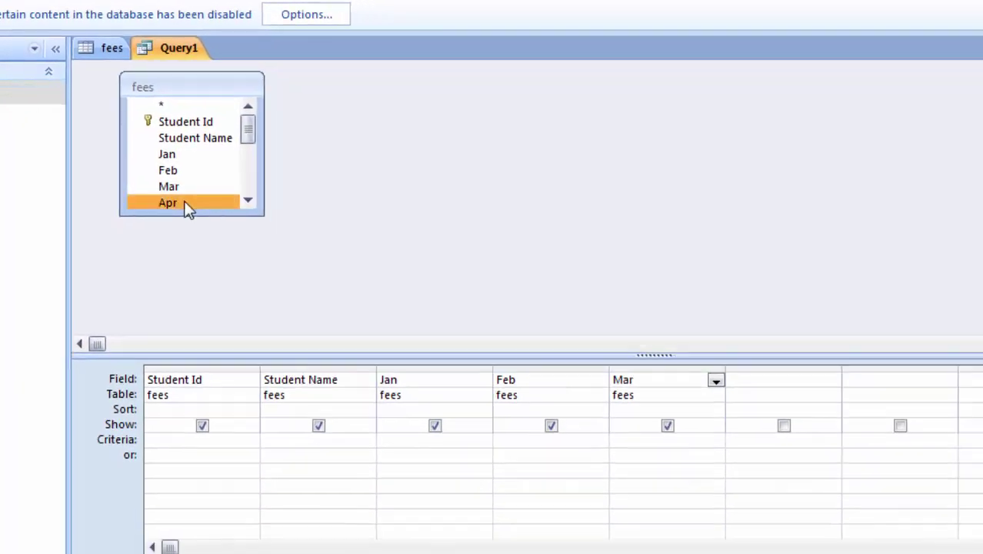
pyautogui.doubleClick(220, 242)
pyautogui.click(247, 202)
pyautogui.click(247, 202)
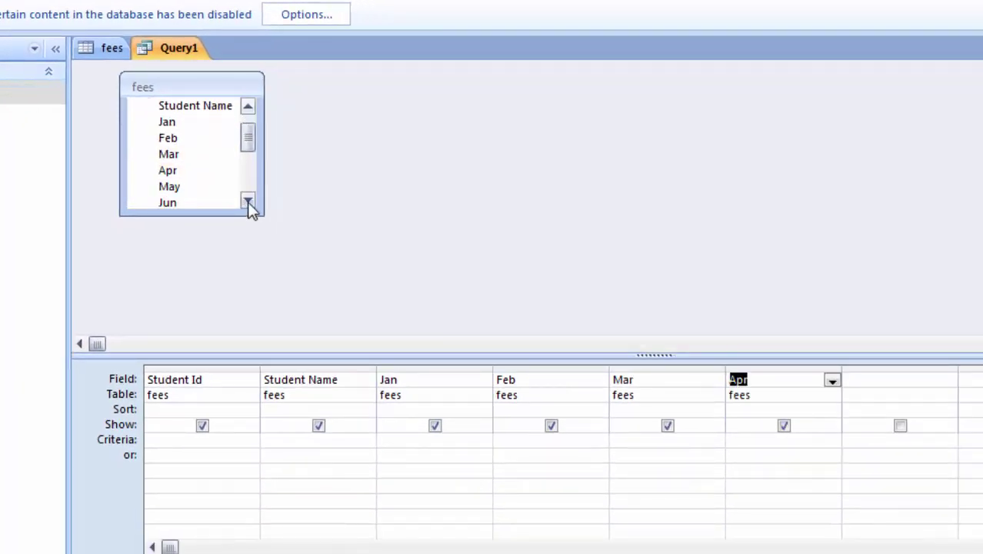
pyautogui.click(247, 202)
pyautogui.click(247, 202)
pyautogui.click(247, 202)
pyautogui.click(247, 201)
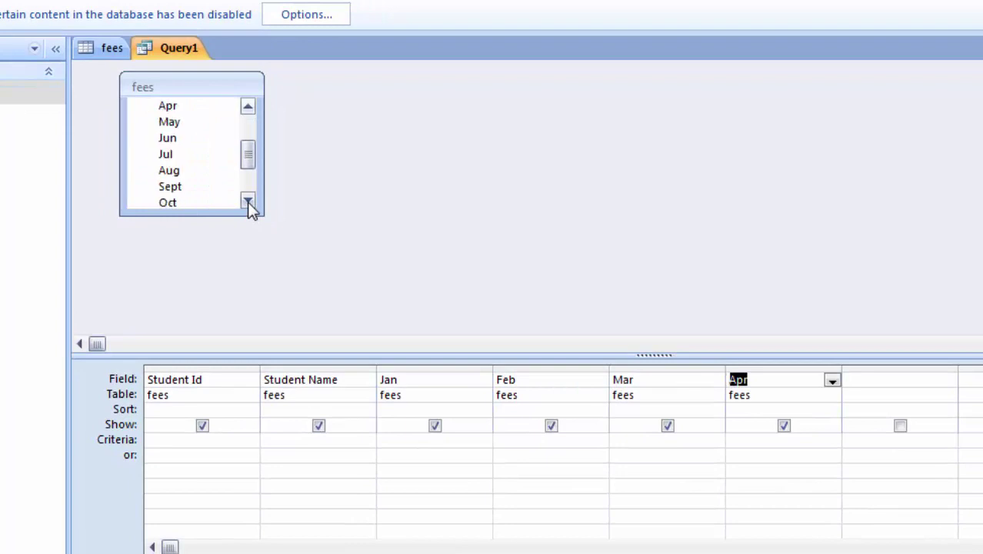
pyautogui.doubleClick(205, 123)
pyautogui.doubleClick(80, 138)
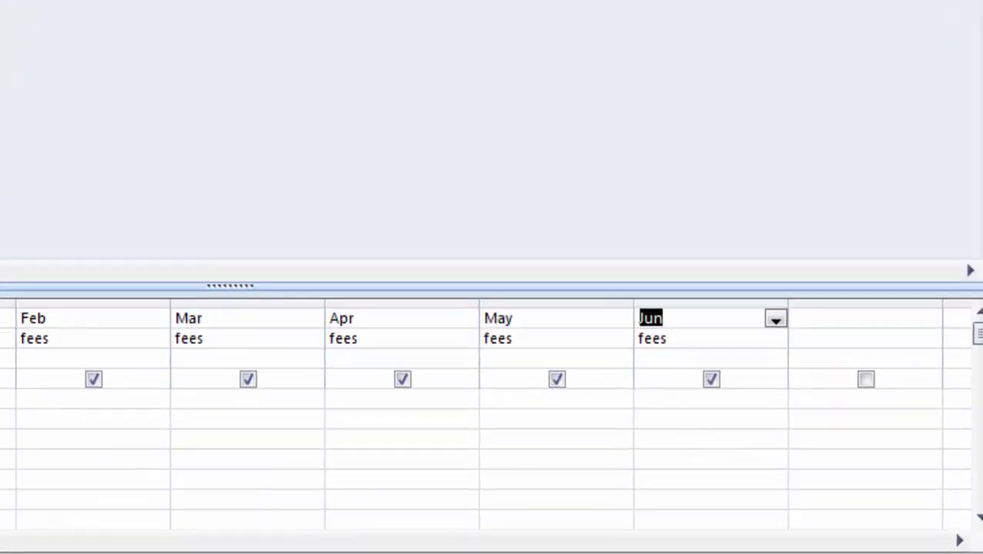
pyautogui.doubleClick(77, 153)
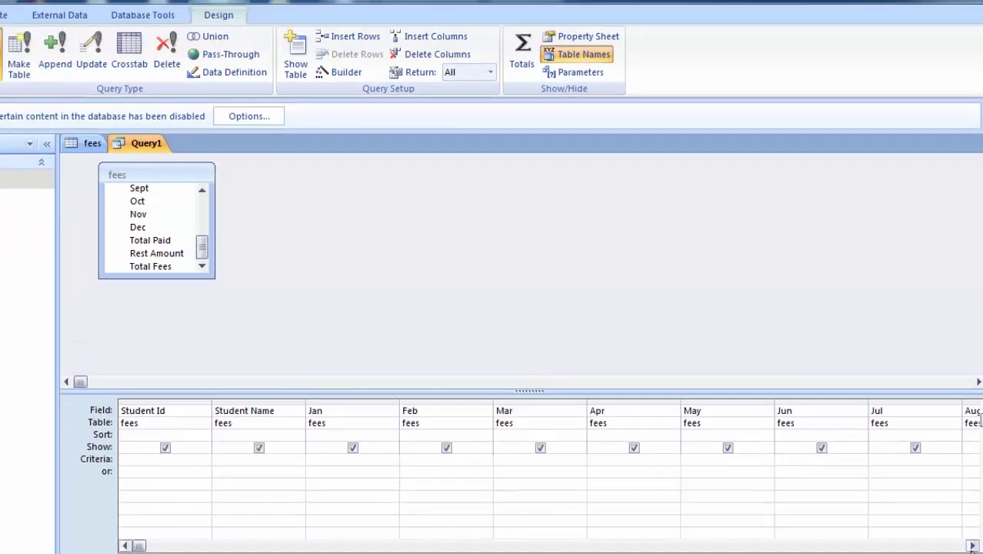
# Add Dec, Total Paid, Rest Amount and Total Fees to the query grid
pyautogui.click(972, 544)
pyautogui.click(971, 544)
pyautogui.click(972, 545)
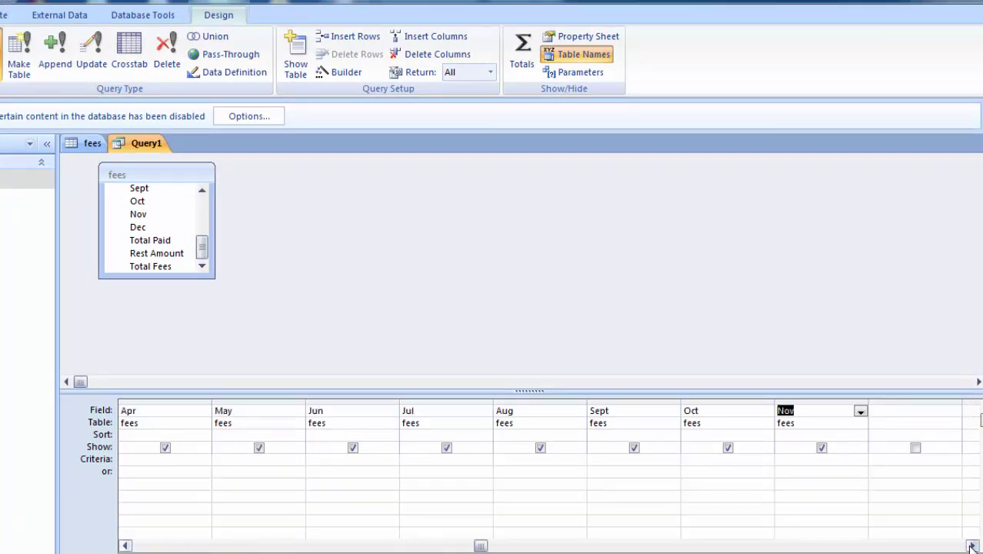
pyautogui.click(146, 229)
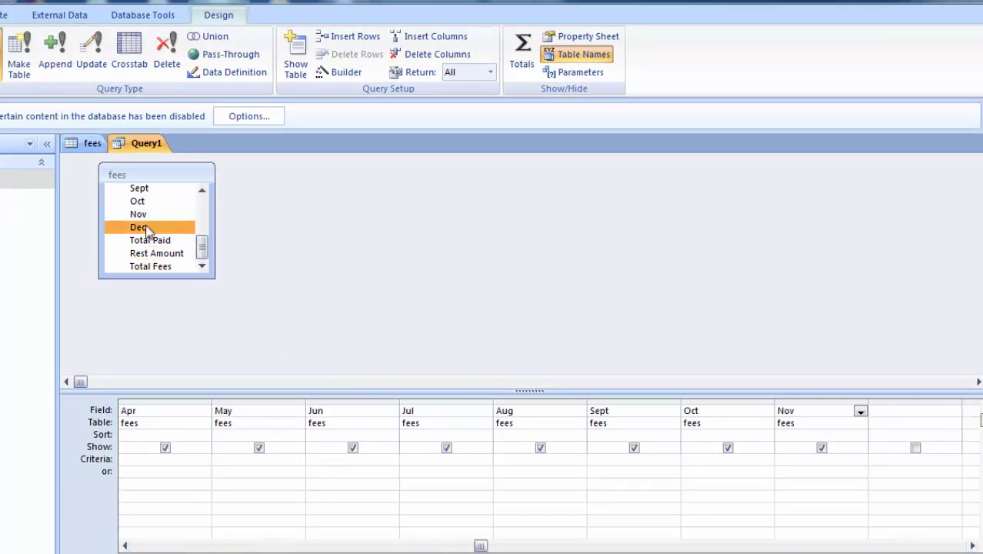
pyautogui.doubleClick(146, 228)
pyautogui.doubleClick(158, 241)
pyautogui.click(163, 253)
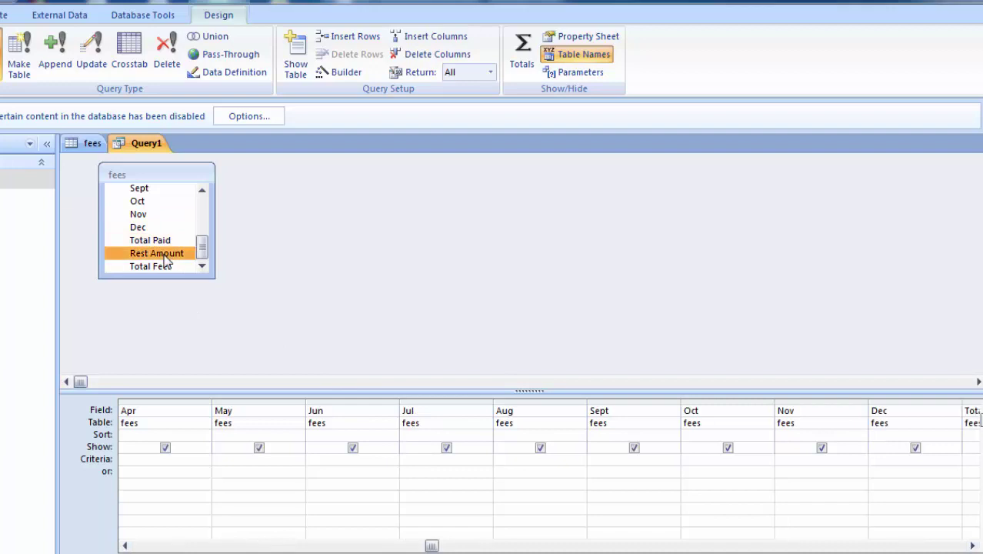
pyautogui.doubleClick(164, 254)
pyautogui.click(163, 267)
pyautogui.doubleClick(163, 268)
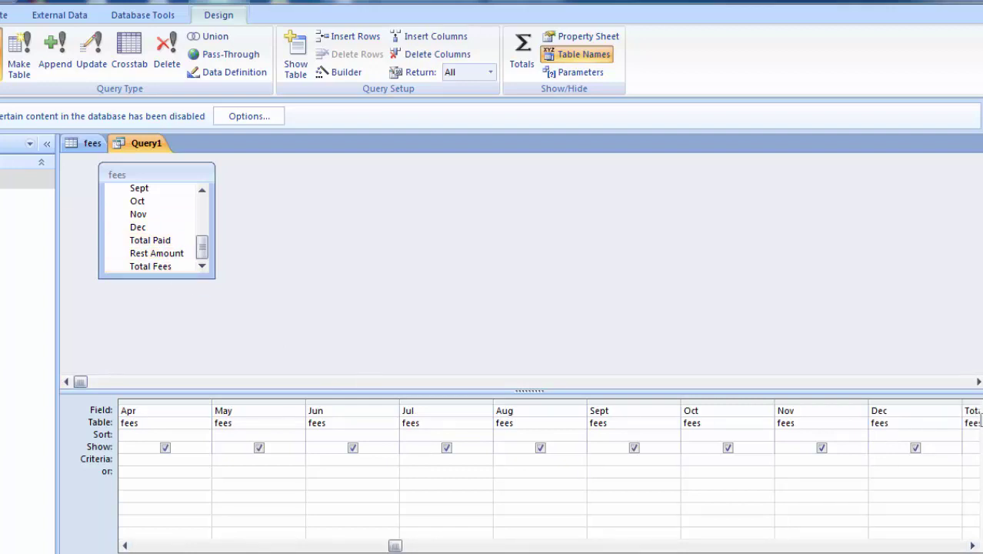
pyautogui.click(973, 546)
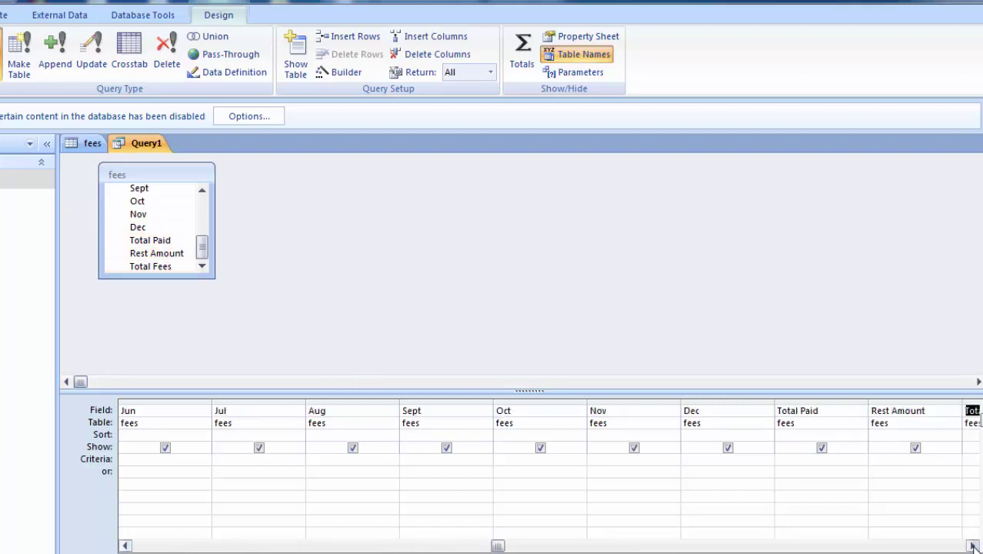
pyautogui.click(972, 545)
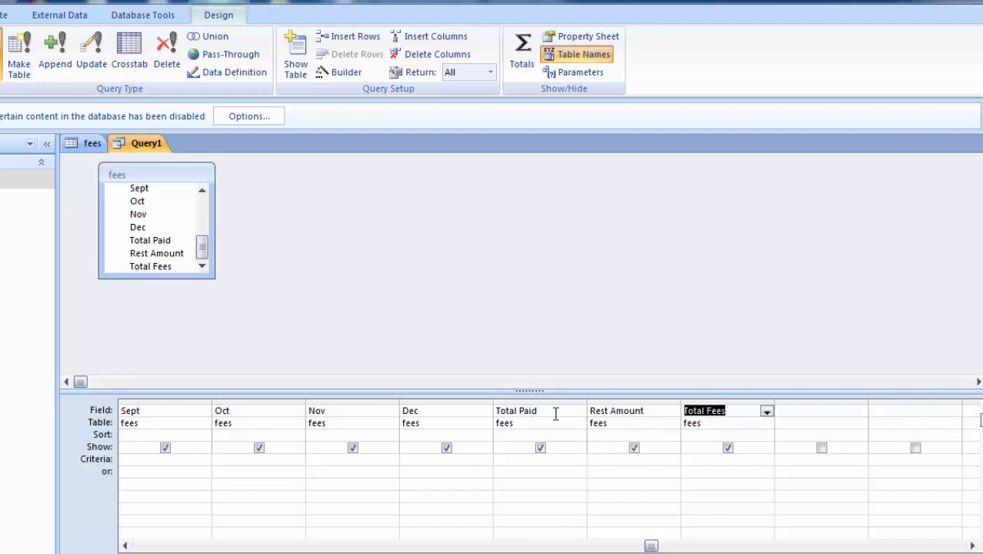
# Turn the Total Paid column into the expression Total Paid: [jan]+[Feb]+…+[Dec]
pyautogui.click(555, 413)
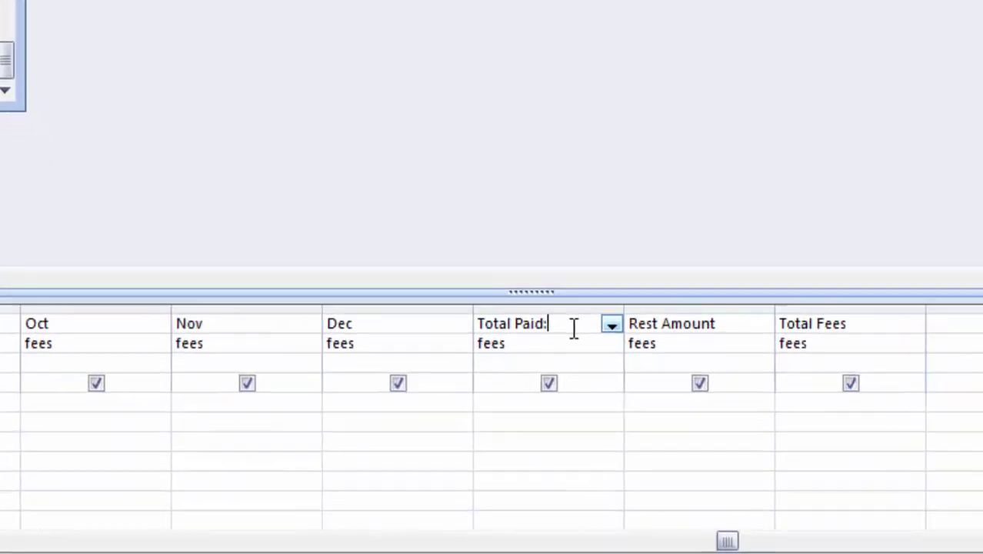
pyautogui.write(':[')
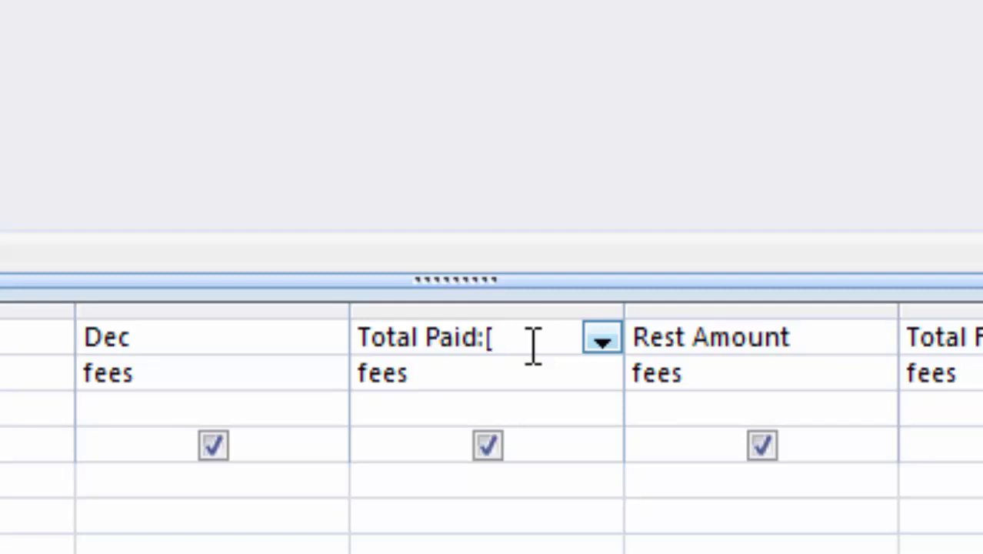
pyautogui.write('jan')
pyautogui.write(']+[')
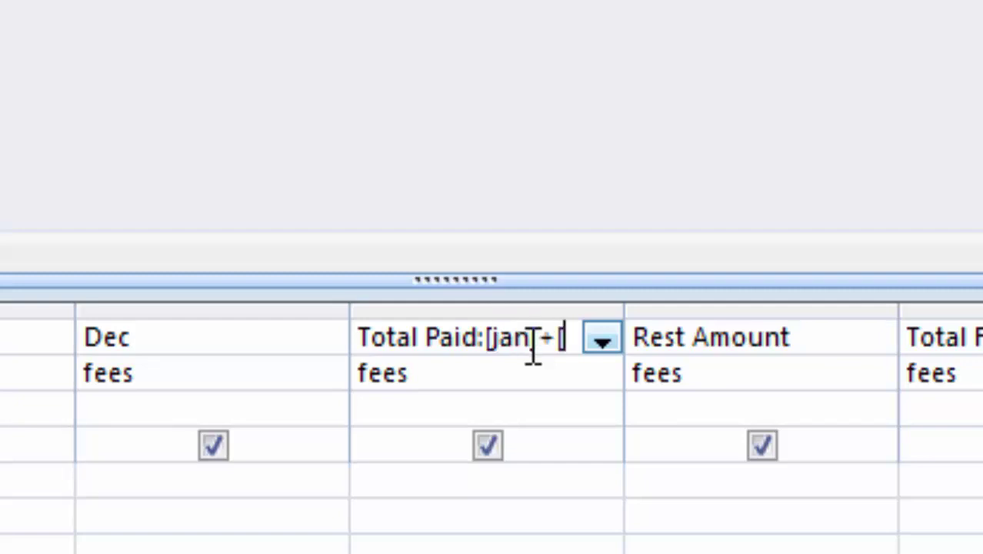
pyautogui.write('Fe')
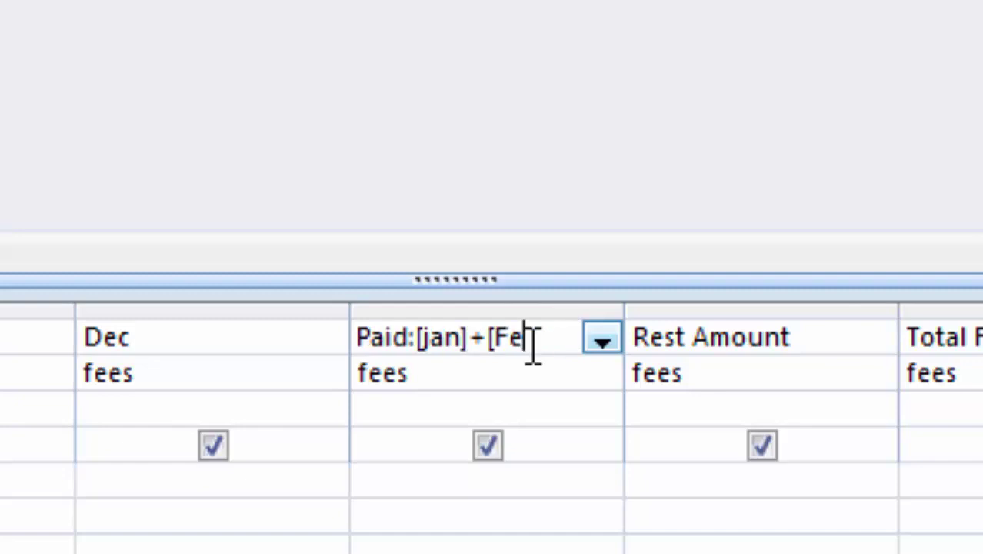
pyautogui.write('b]+')
pyautogui.write('[')
pyautogui.write('Mar]')
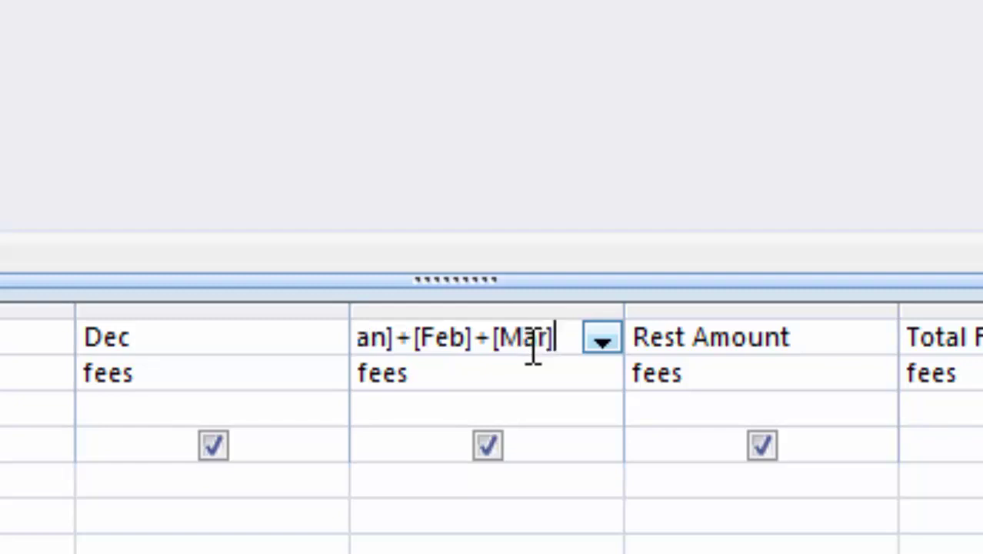
pyautogui.write('+[')
pyautogui.write('Apr]')
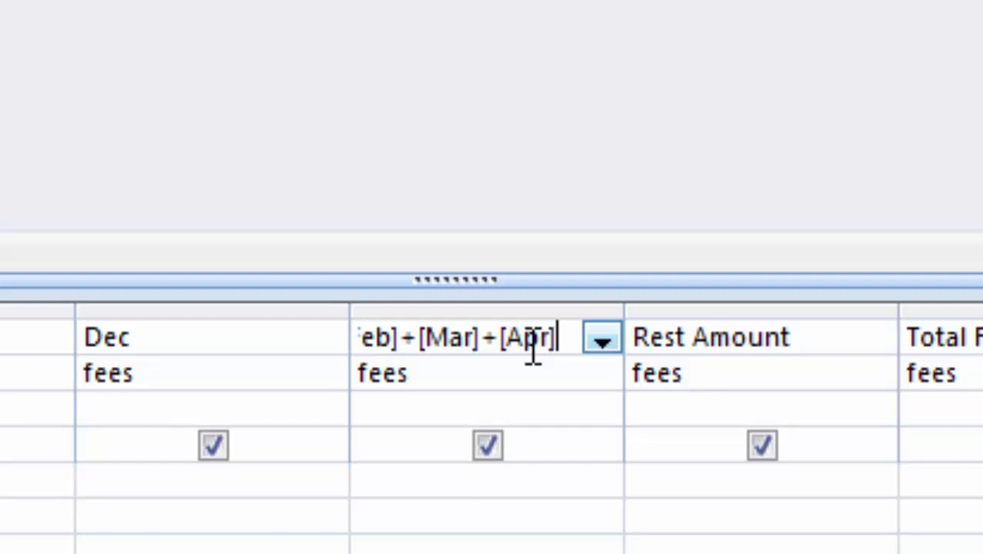
pyautogui.write('+[')
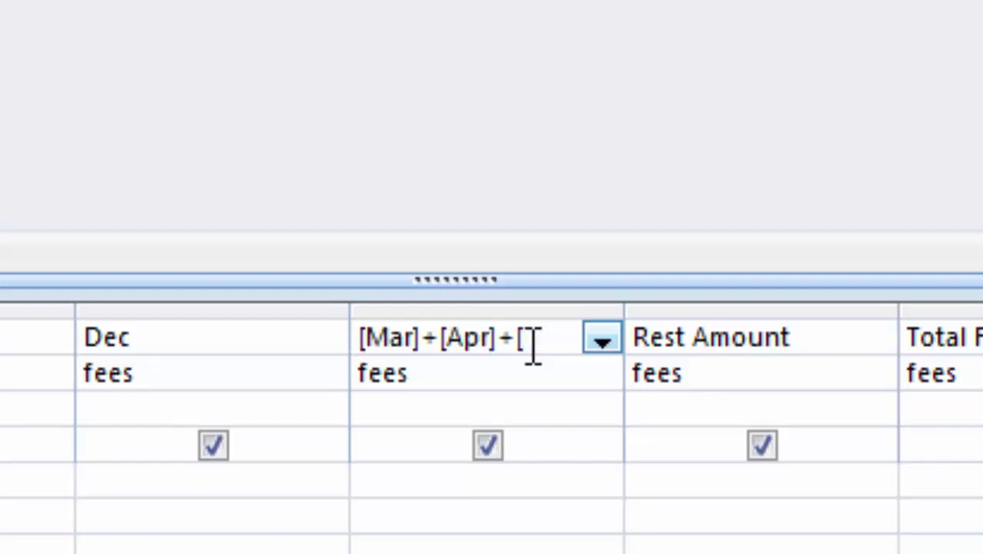
pyautogui.write('May]')
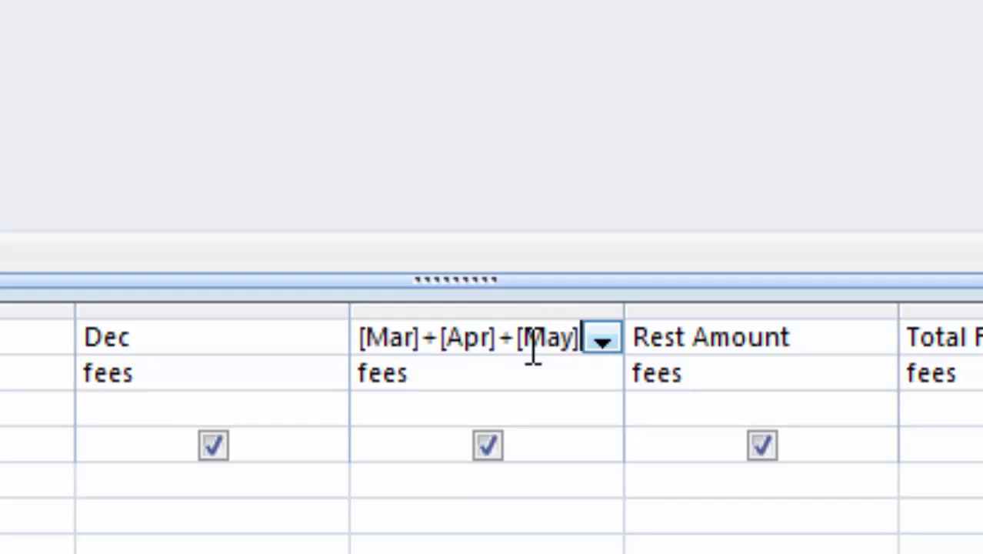
pyautogui.write('+[J')
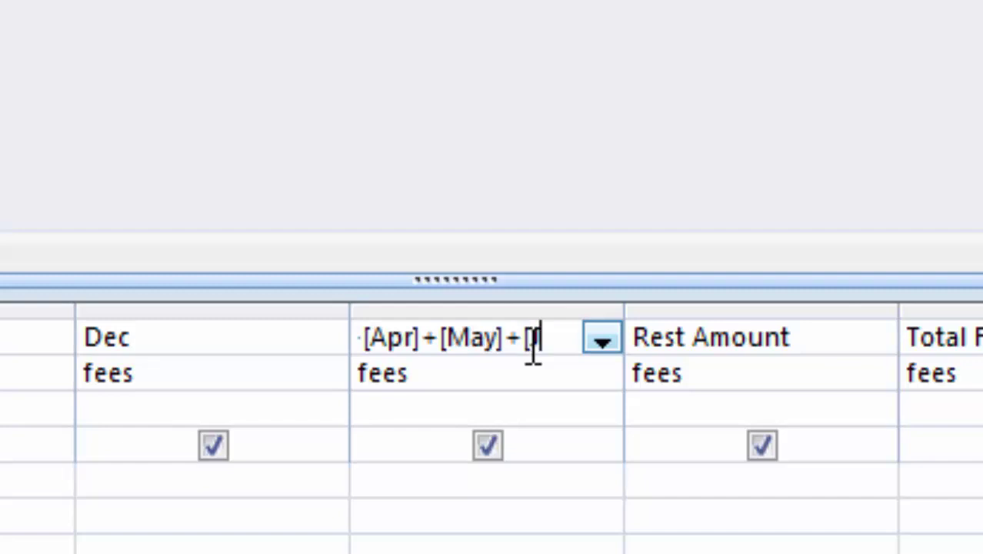
pyautogui.write('un]')
pyautogui.write('+[J')
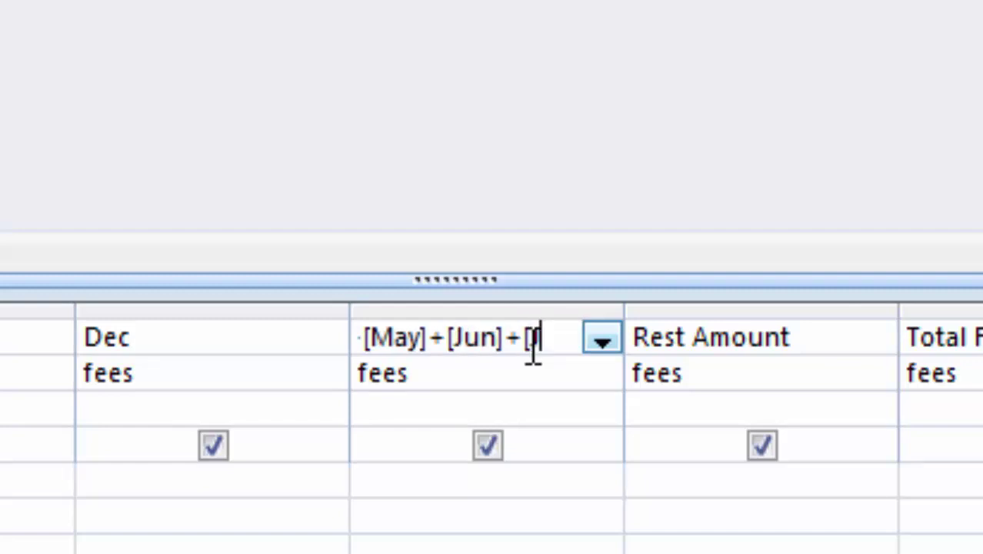
pyautogui.write('ul]')
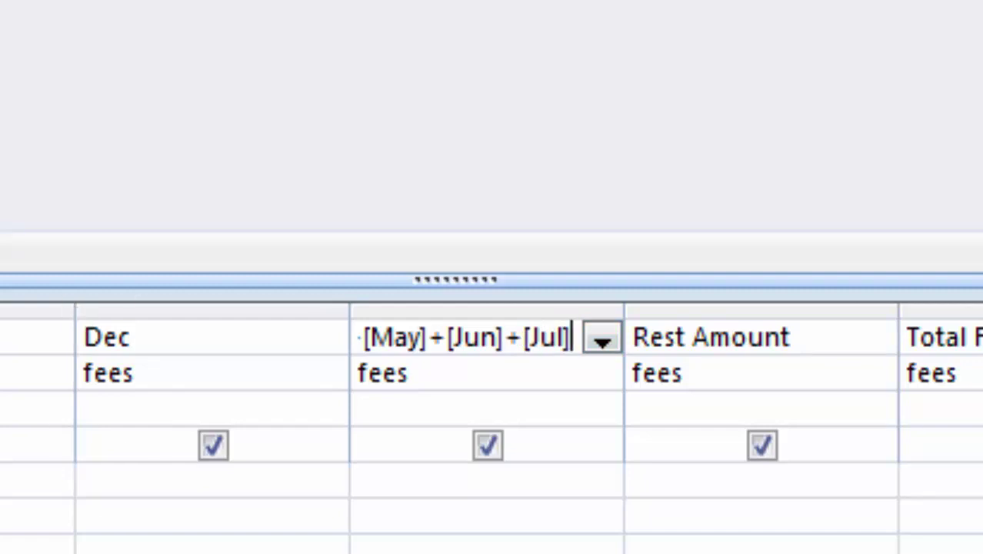
pyautogui.write('+')
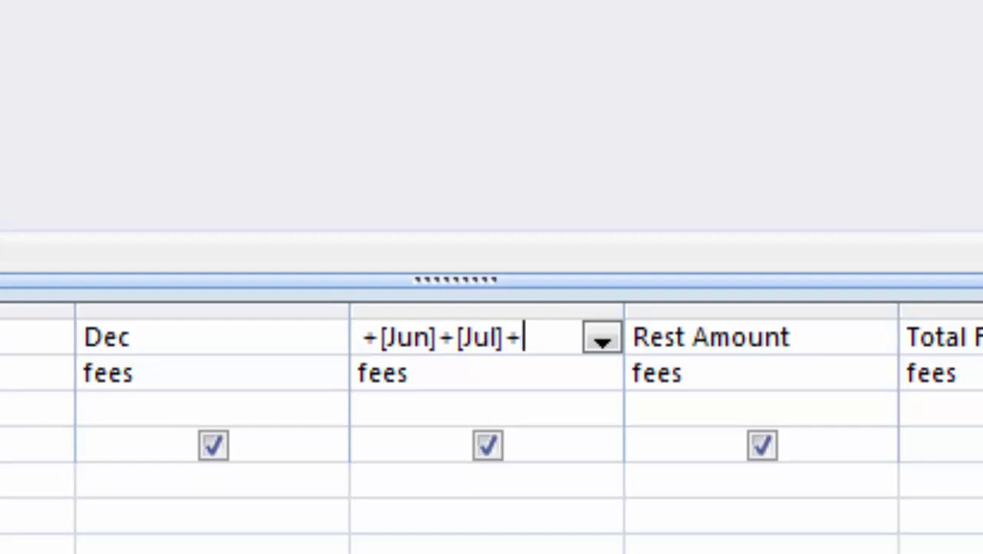
pyautogui.write('[A')
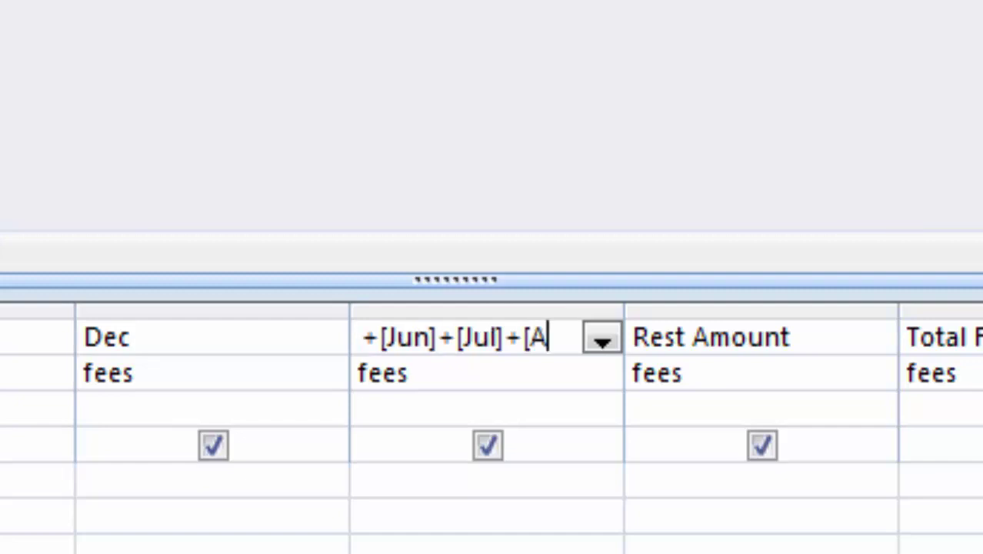
pyautogui.write('ug]')
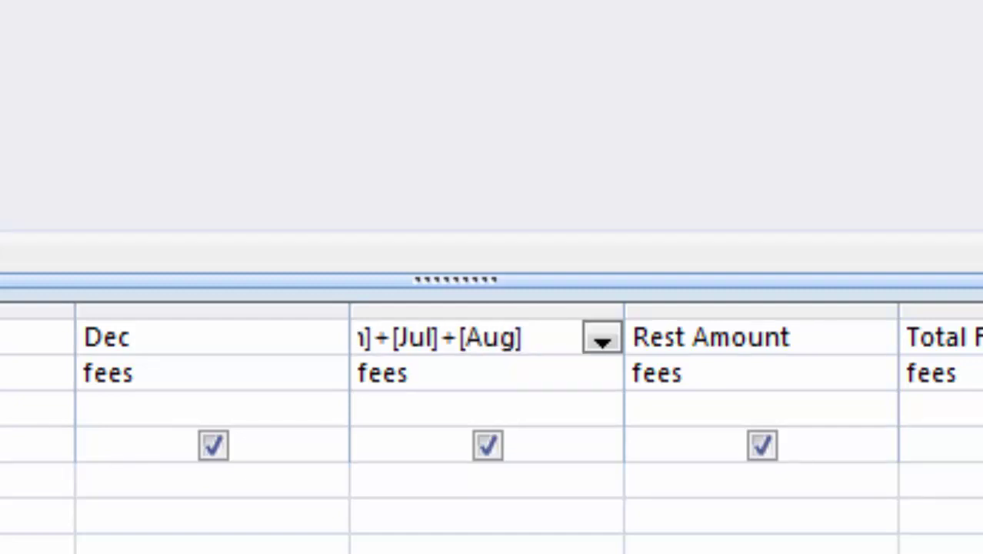
pyautogui.write('+[S')
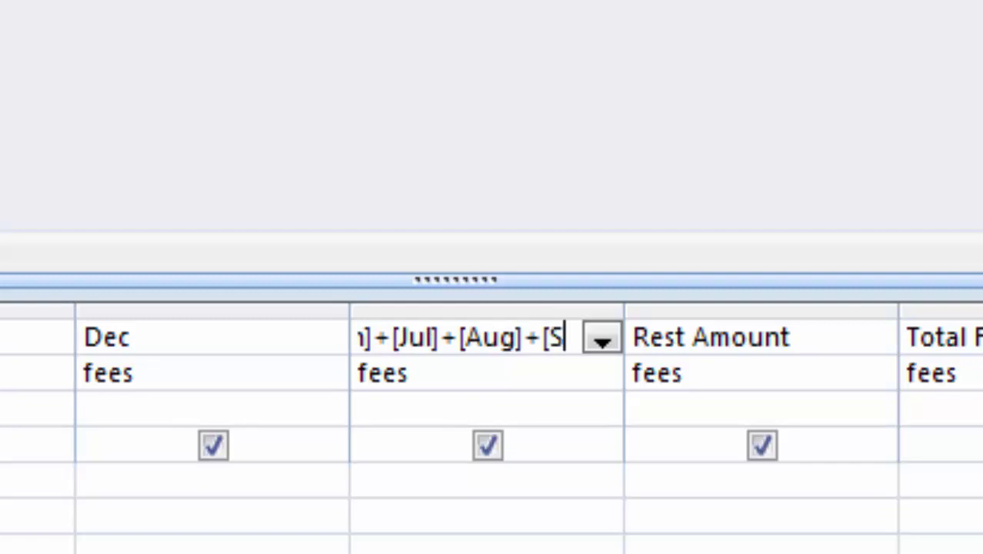
pyautogui.write('ept]')
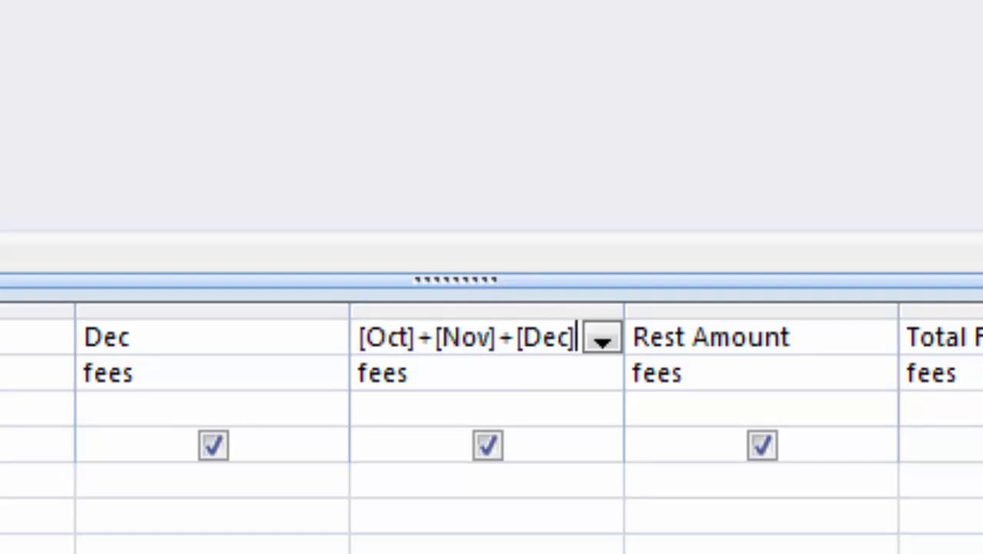
pyautogui.press('Return')
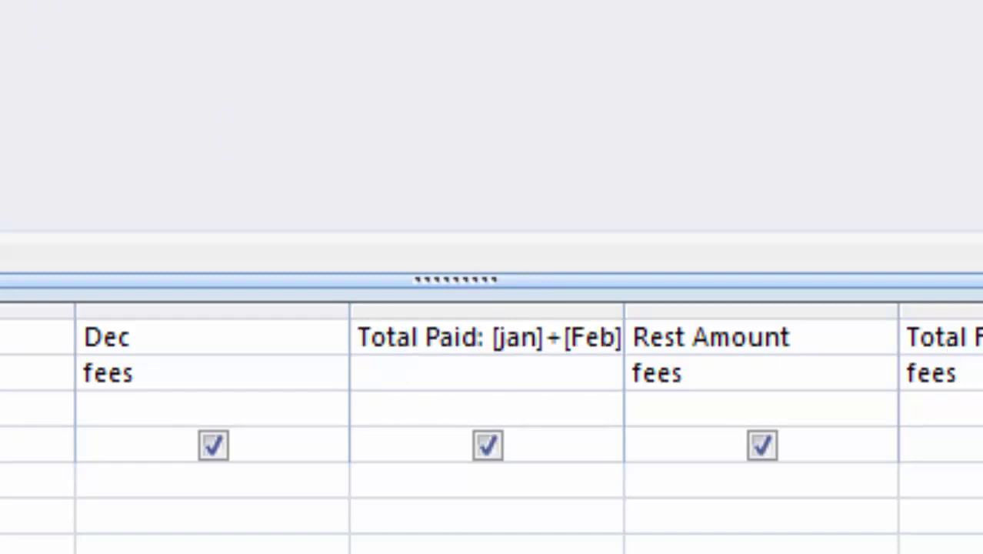
pyautogui.click(820, 333)
# Define Rest Amount as [Total Fees]-[Total Paid] and save the query as manage
pyautogui.write(':')
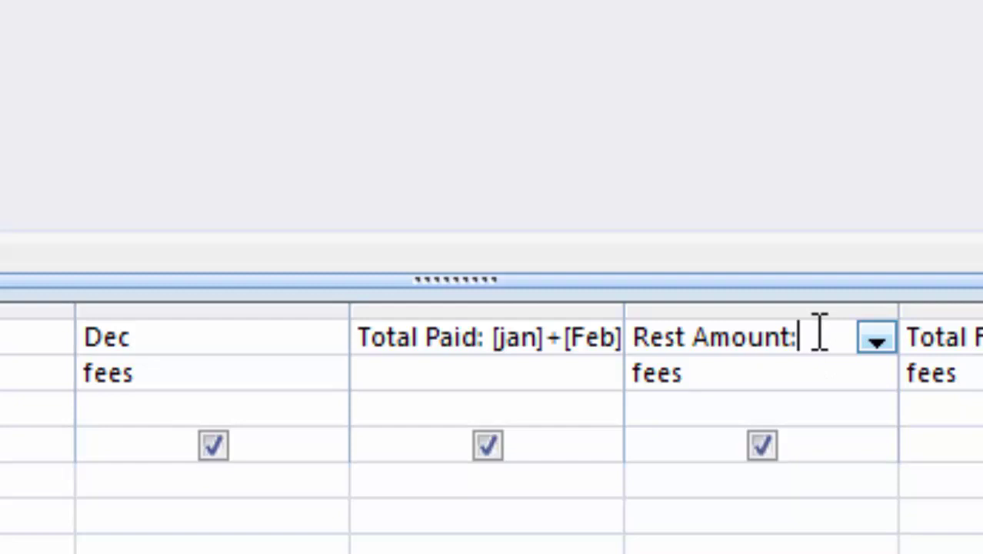
pyautogui.write('[T')
pyautogui.write('ota')
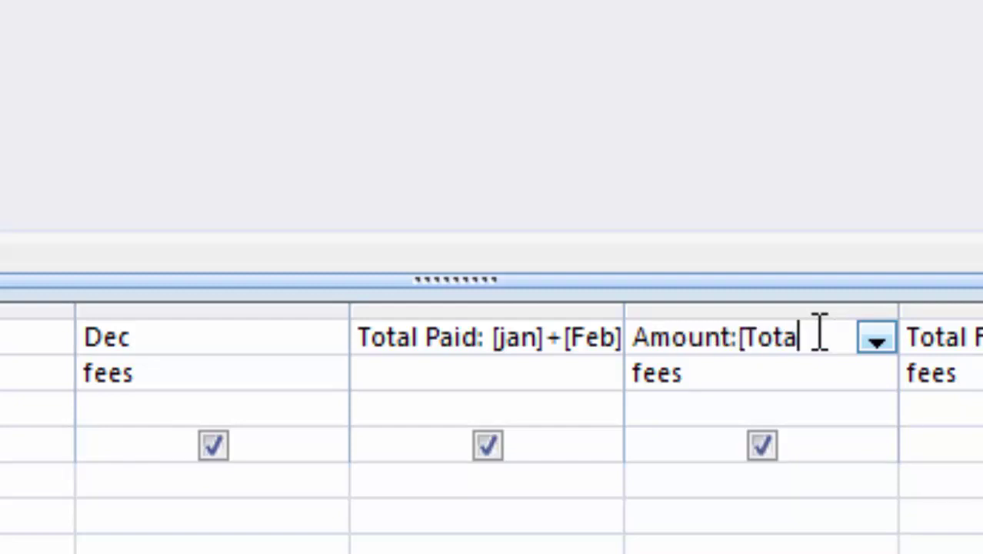
pyautogui.write('l [')
pyautogui.write('F')
pyautogui.write('ees')
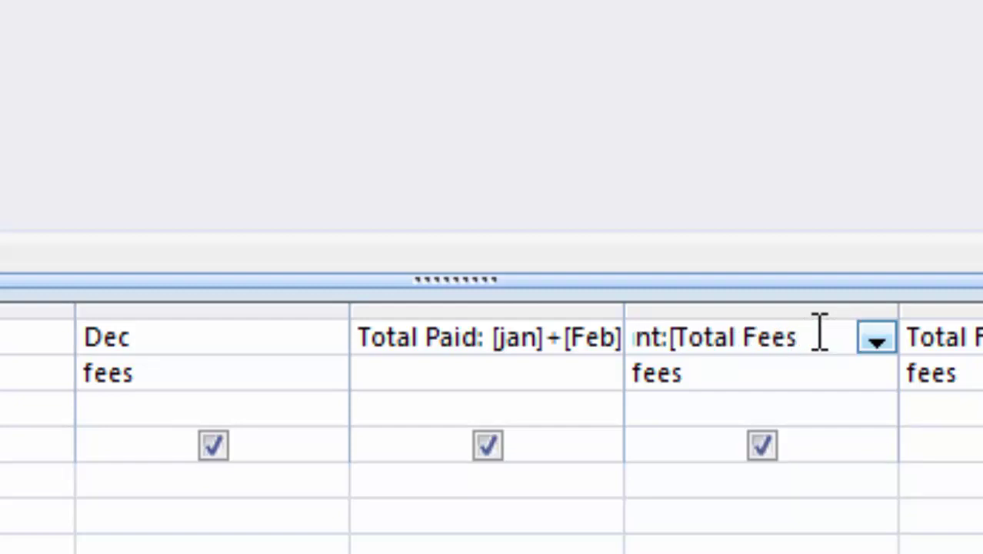
pyautogui.write(']')
pyautogui.write('-')
pyautogui.write('[T')
pyautogui.write('otal')
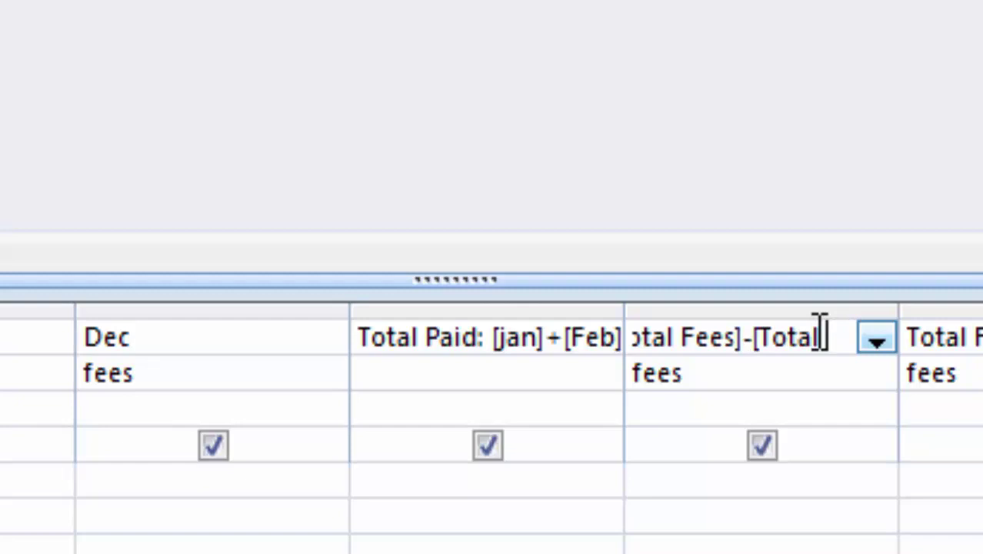
pyautogui.write(' Pai')
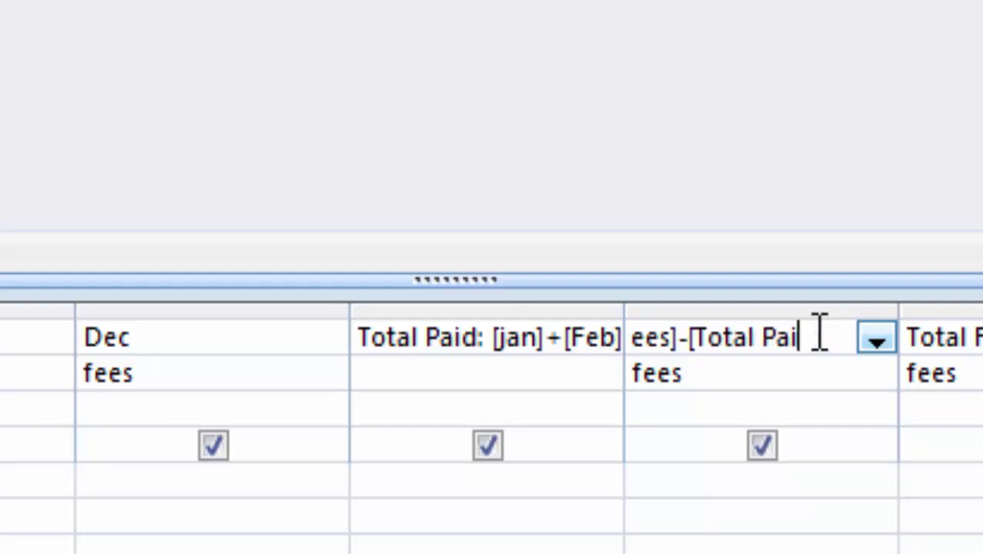
pyautogui.write('d]')
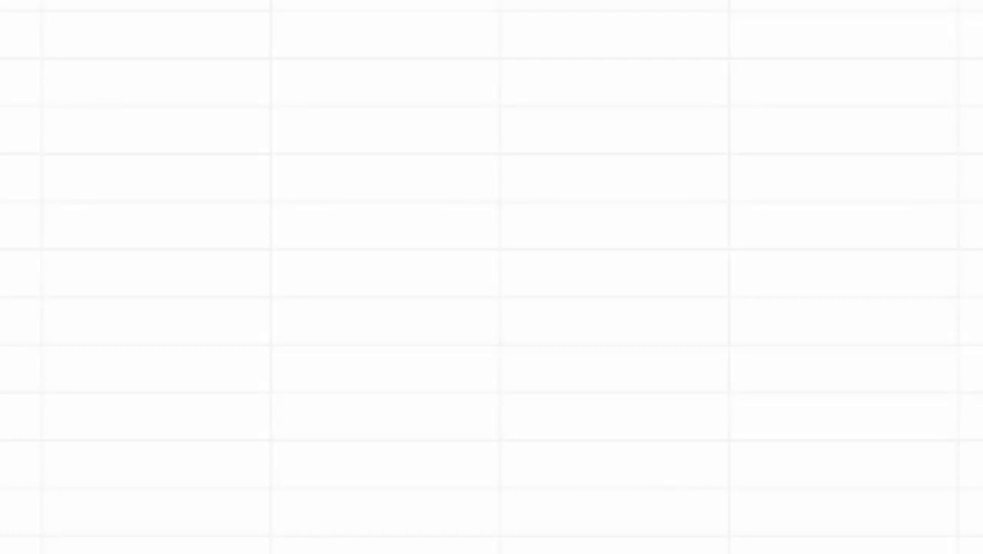
pyautogui.click(36, 119)
pyautogui.write('m')
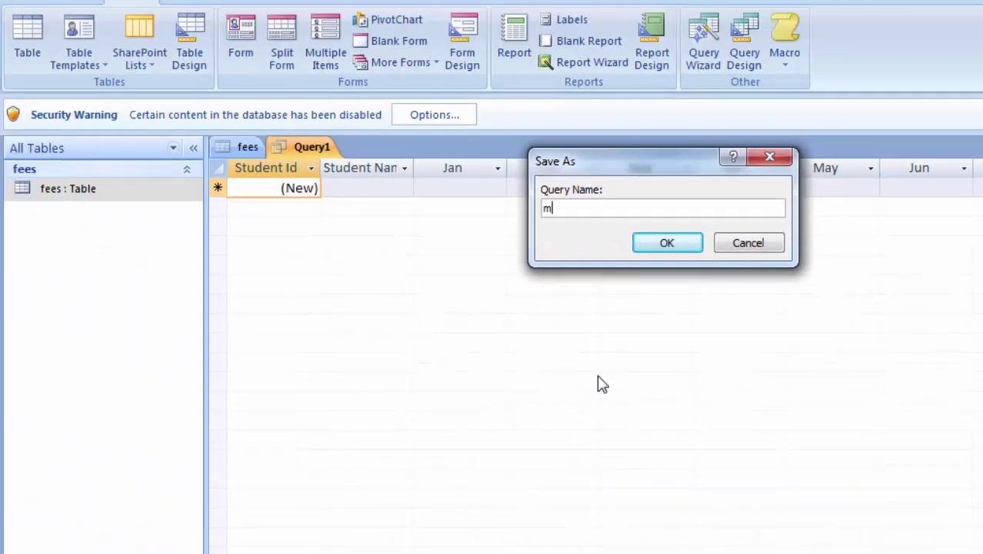
pyautogui.write('anah')
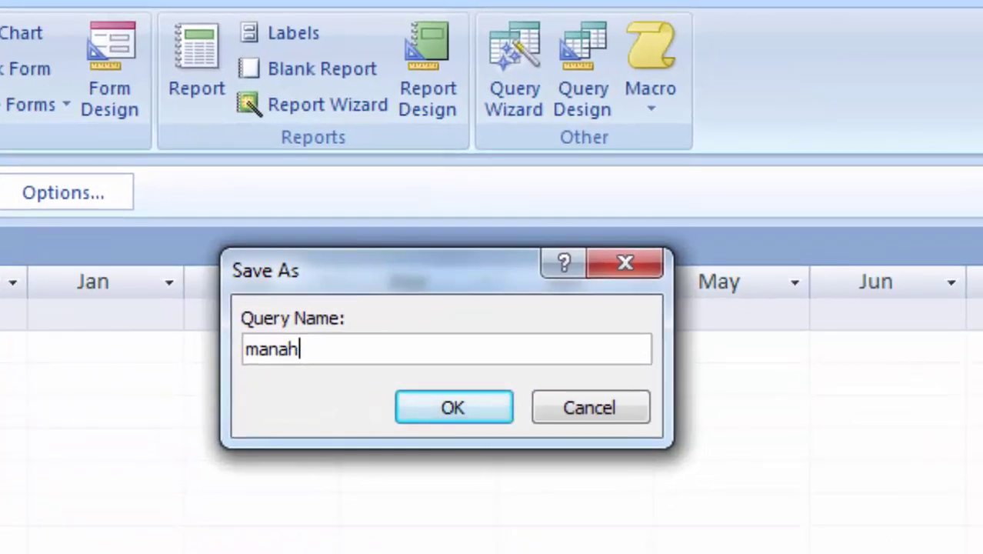
pyautogui.press('BackSpace')
pyautogui.write('ge')
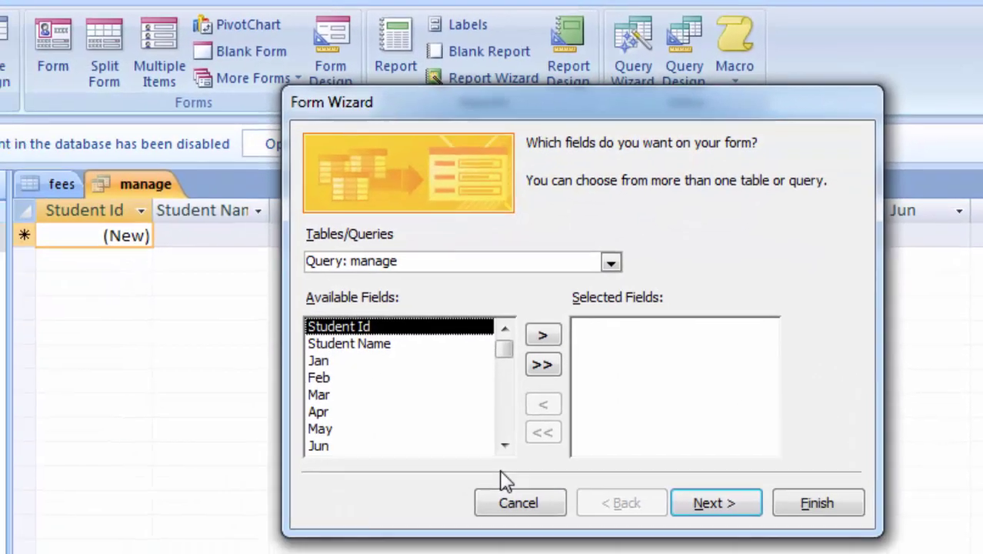
# Build a columnar form from all fields of the manage query via the Form Wizard
pyautogui.click(542, 365)
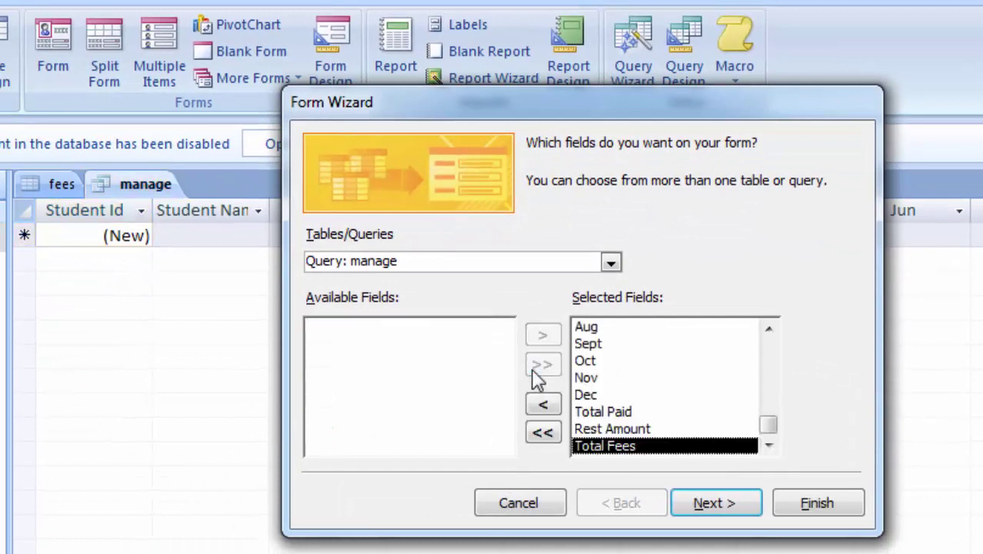
pyautogui.click(700, 506)
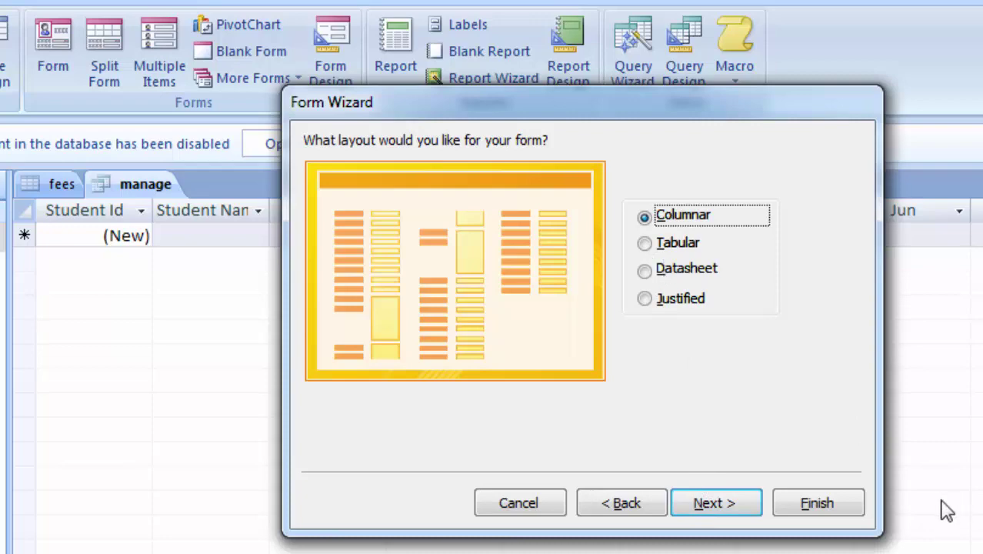
pyautogui.click(726, 499)
pyautogui.click(727, 500)
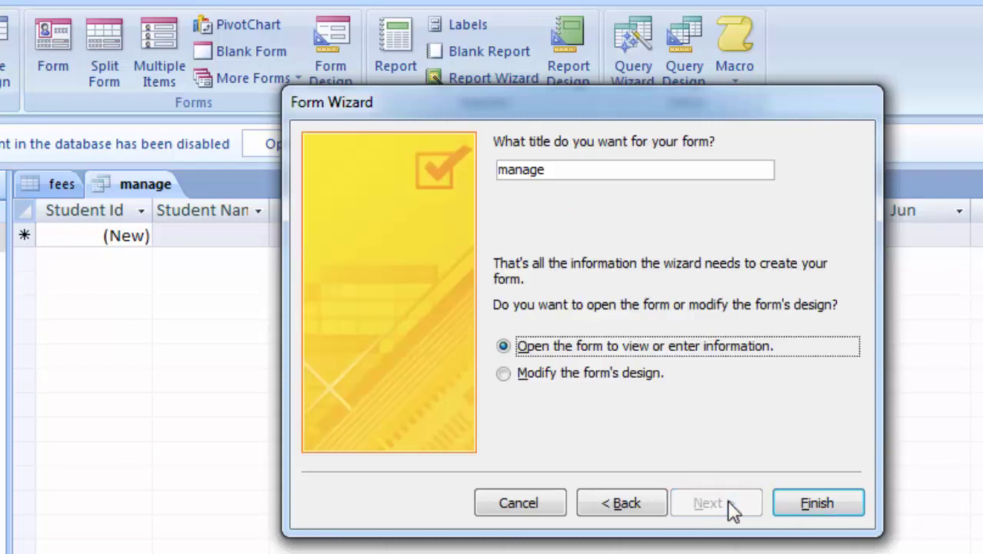
pyautogui.click(823, 506)
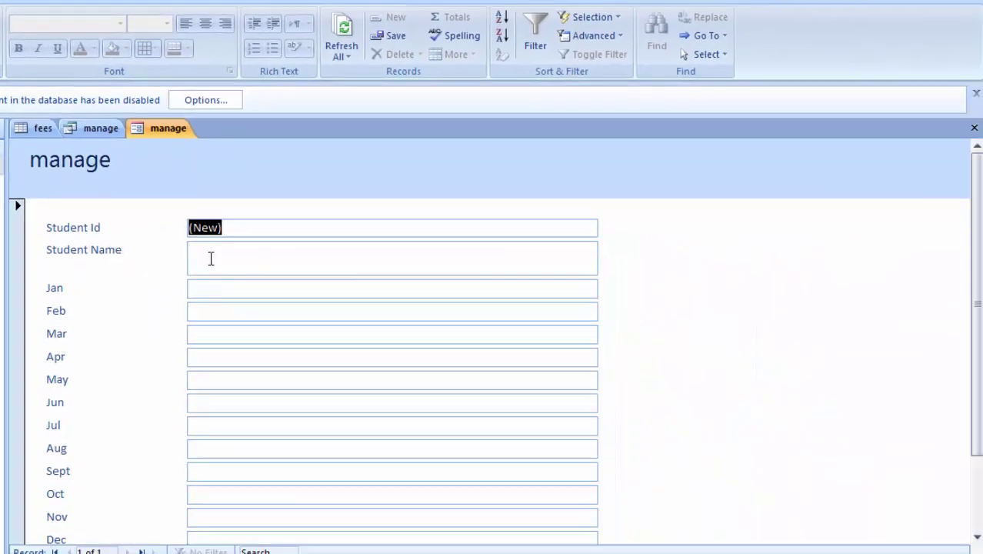
# Enter the student's name and 500 fees for Jan through May
pyautogui.click(211, 259)
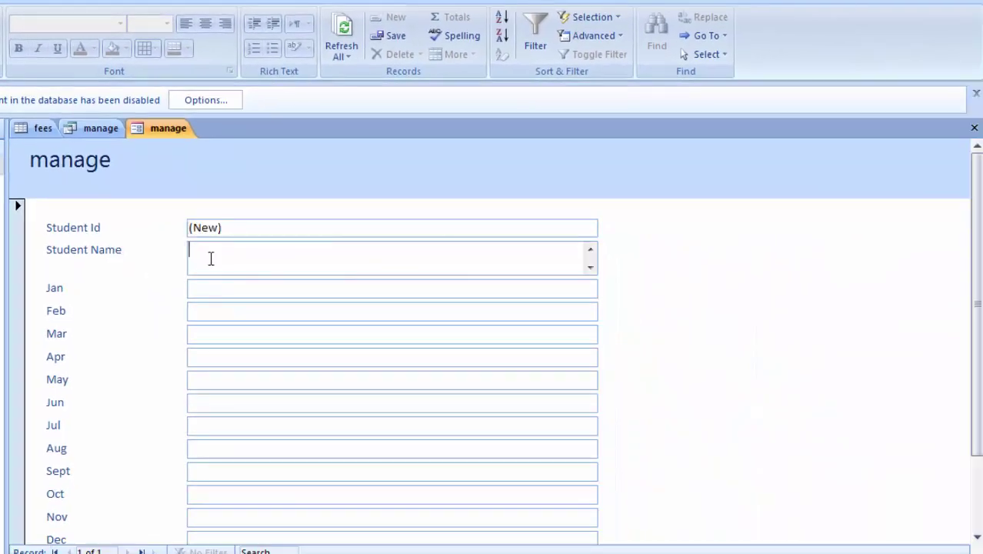
pyautogui.write('Ram Kumar')
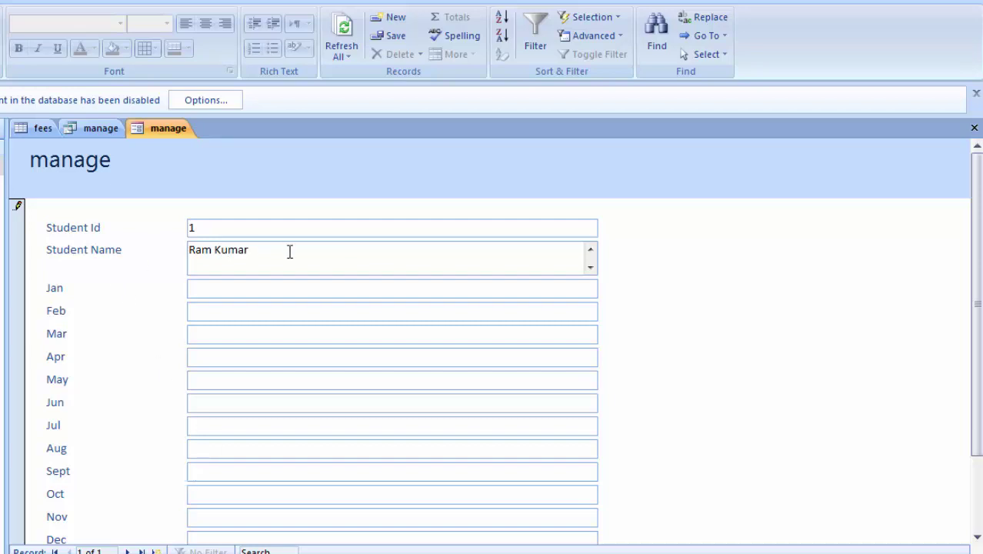
pyautogui.click(253, 290)
pyautogui.write('00')
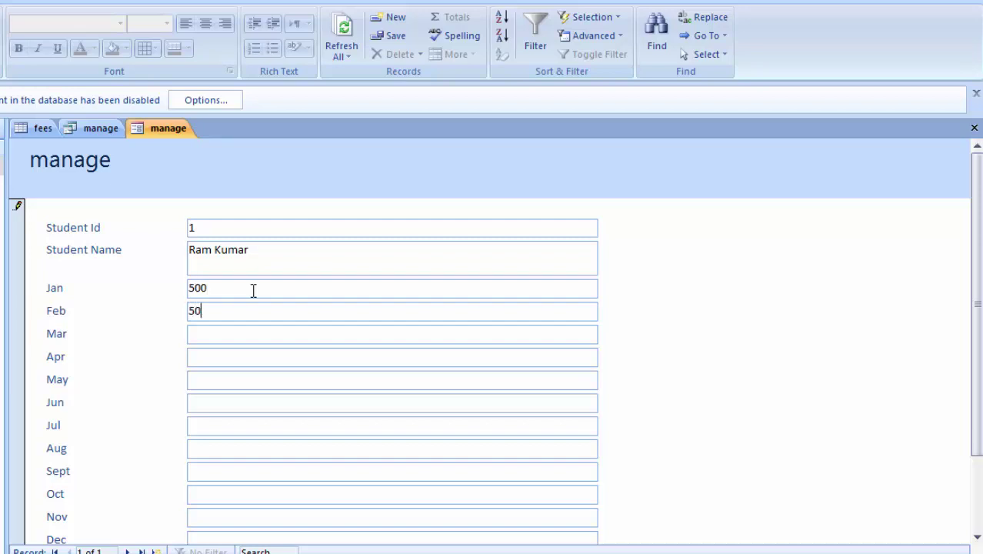
pyautogui.press('Tab')
pyautogui.write('50')
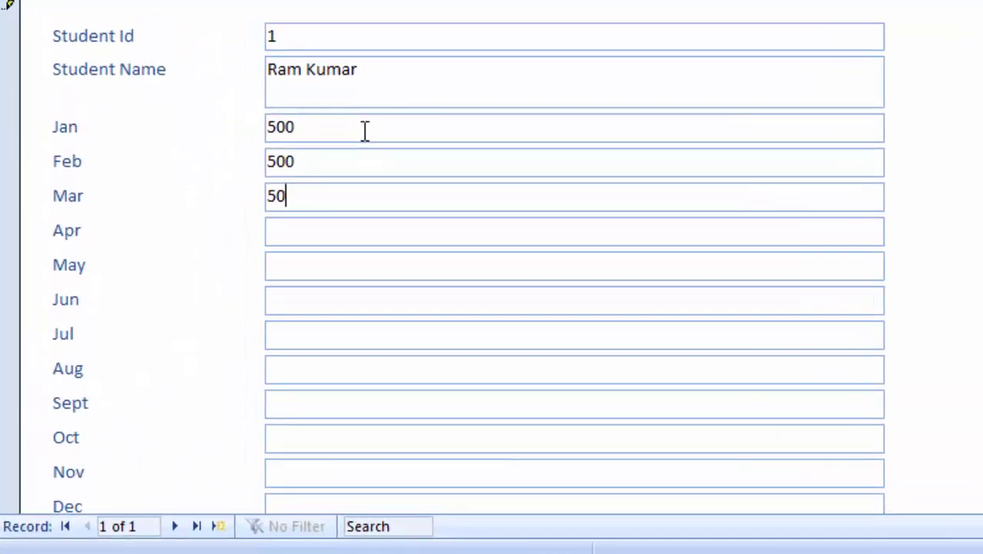
pyautogui.write('0')
pyautogui.press('Tab')
pyautogui.write('50')
pyautogui.write('0')
pyautogui.press('Tab')
pyautogui.write('00')
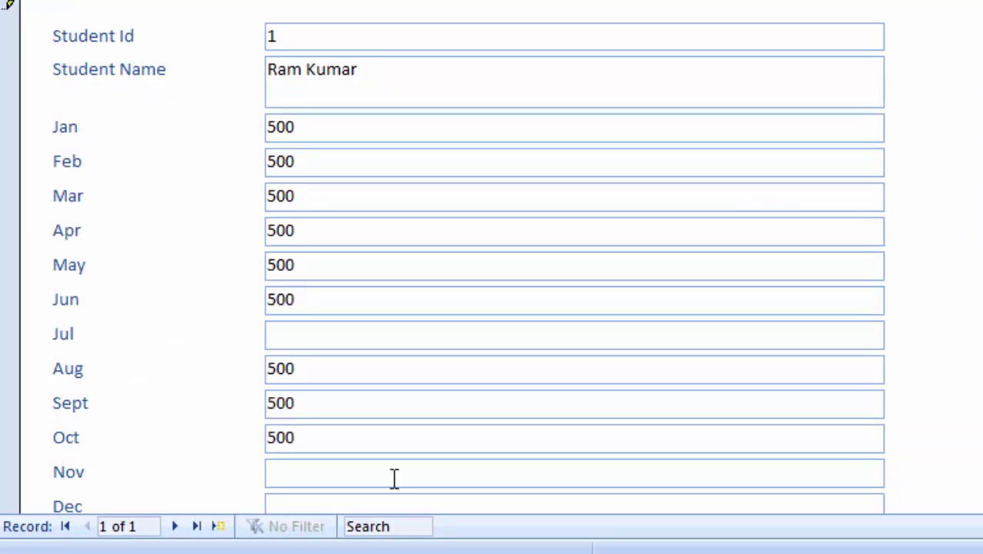
# Fill 500 into the Nov and Dec fee fields, leaving Jul blank
pyautogui.click(394, 478)
pyautogui.write('500')
pyautogui.scroll(-3, 393, 478)
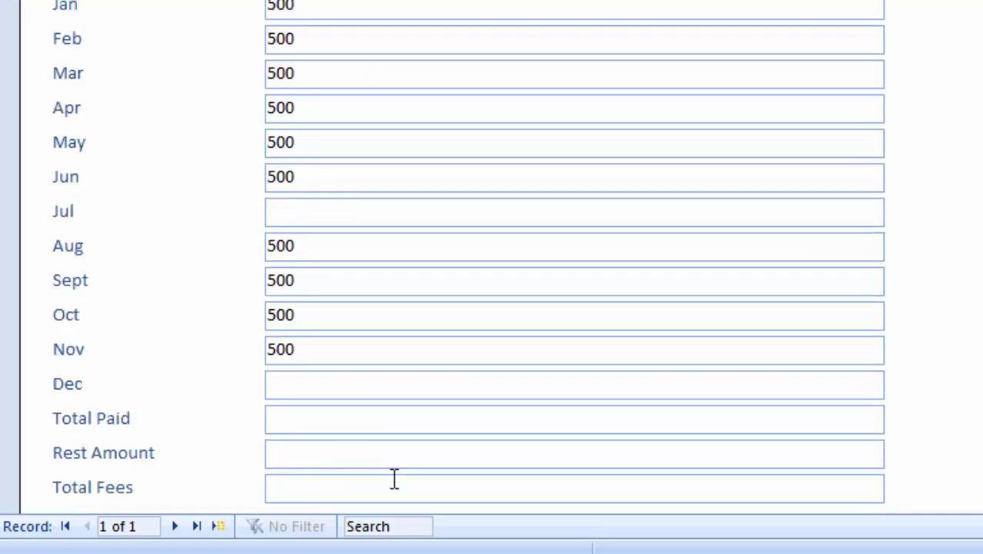
pyautogui.click(338, 378)
pyautogui.write('500')
pyautogui.click(353, 428)
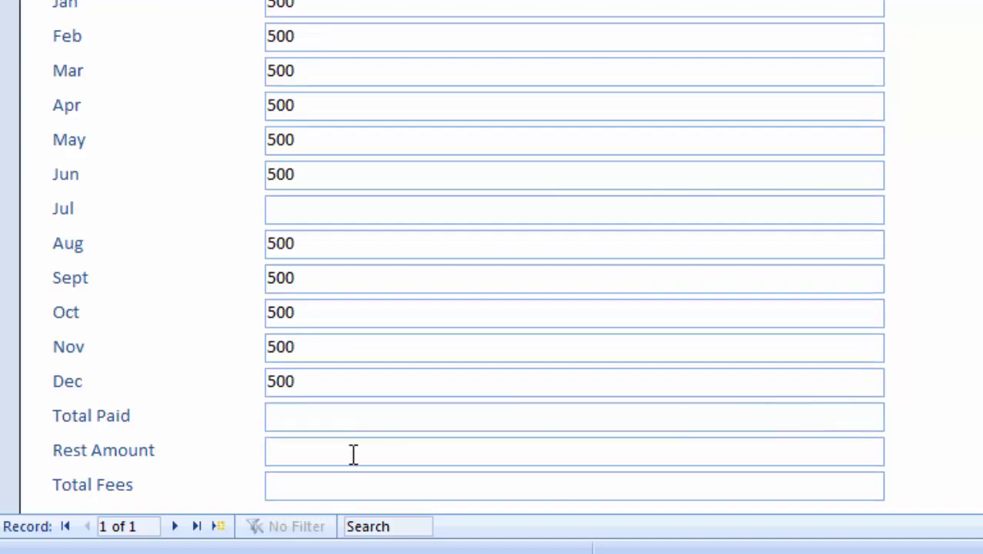
pyautogui.scroll(3, 351, 454)
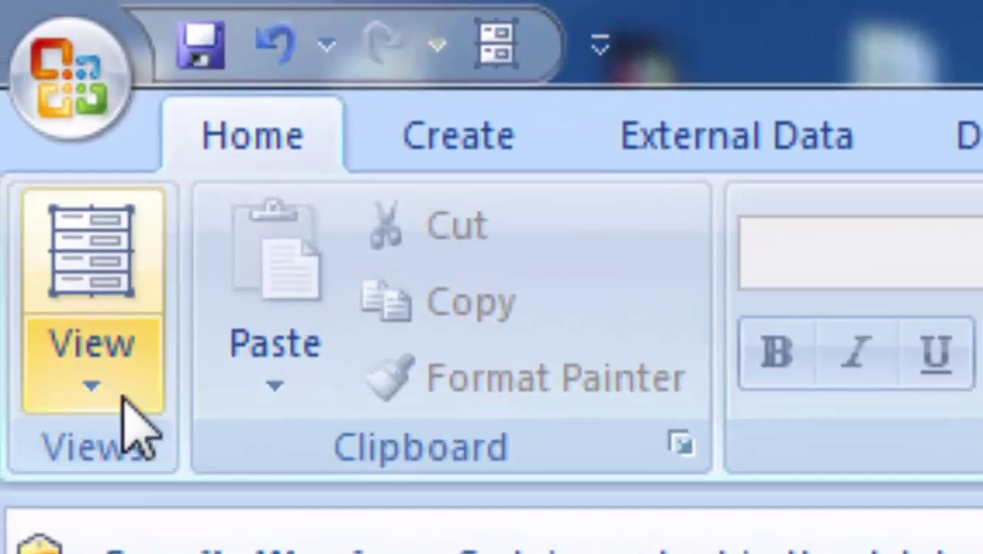
# Switch the manage form to Form View, dismissing the 'Plz enter 0 or anyother amount' warnings
pyautogui.click(12, 85)
pyautogui.click(114, 291)
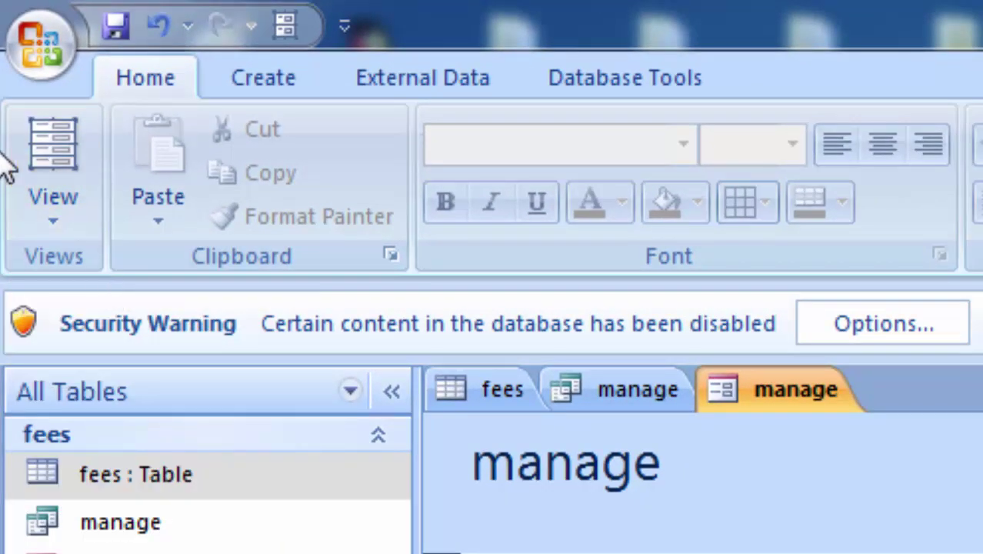
pyautogui.click(58, 231)
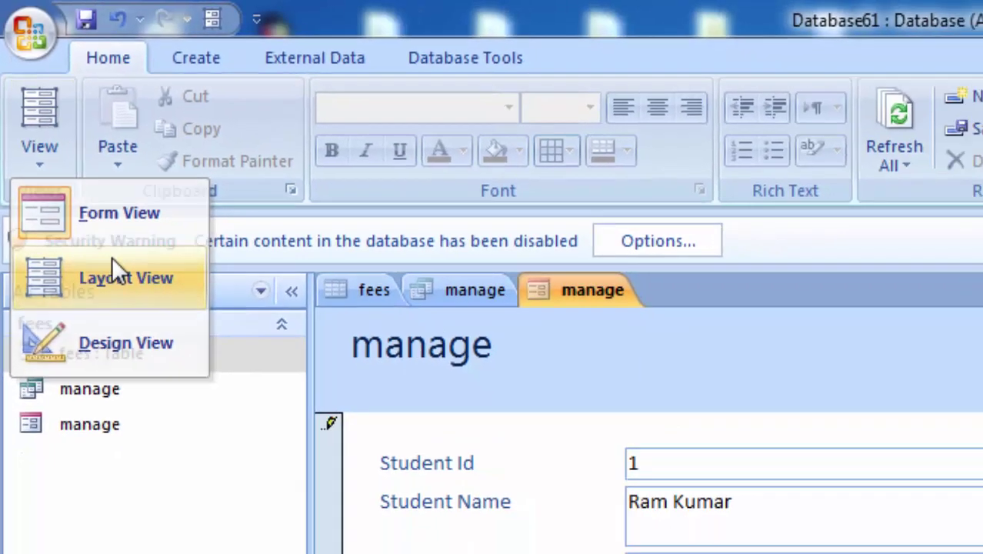
pyautogui.click(112, 262)
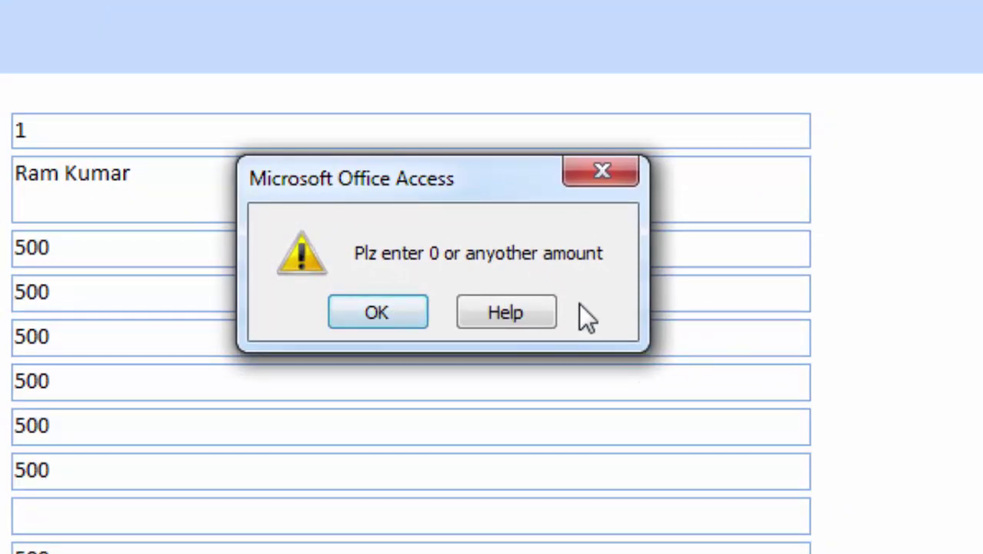
pyautogui.click(386, 319)
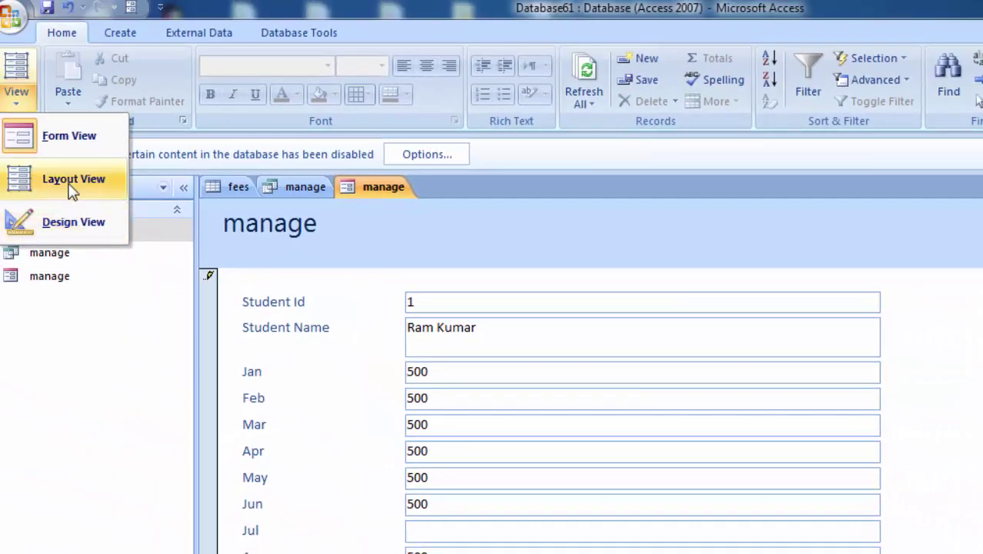
pyautogui.click(73, 191)
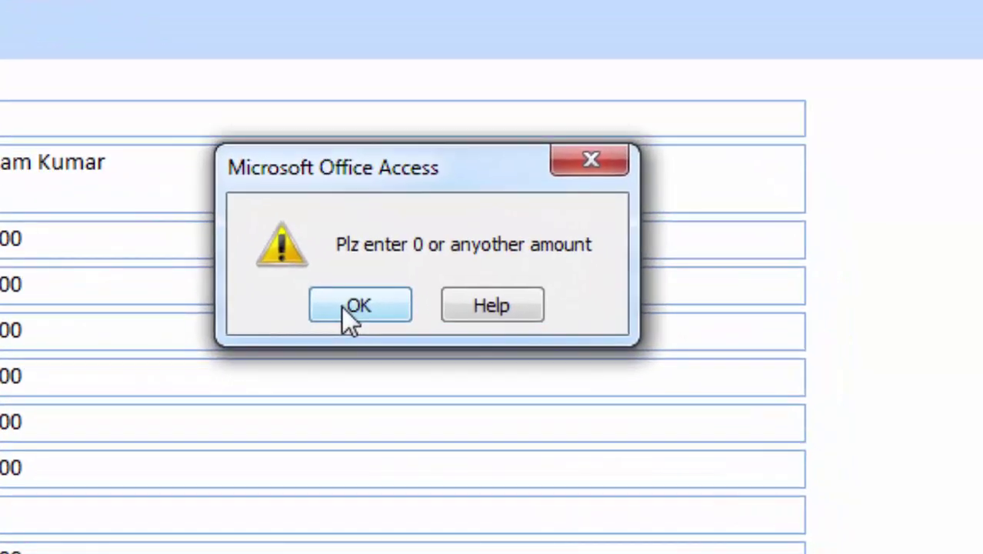
pyautogui.click(342, 306)
pyautogui.click(310, 507)
pyautogui.write('500')
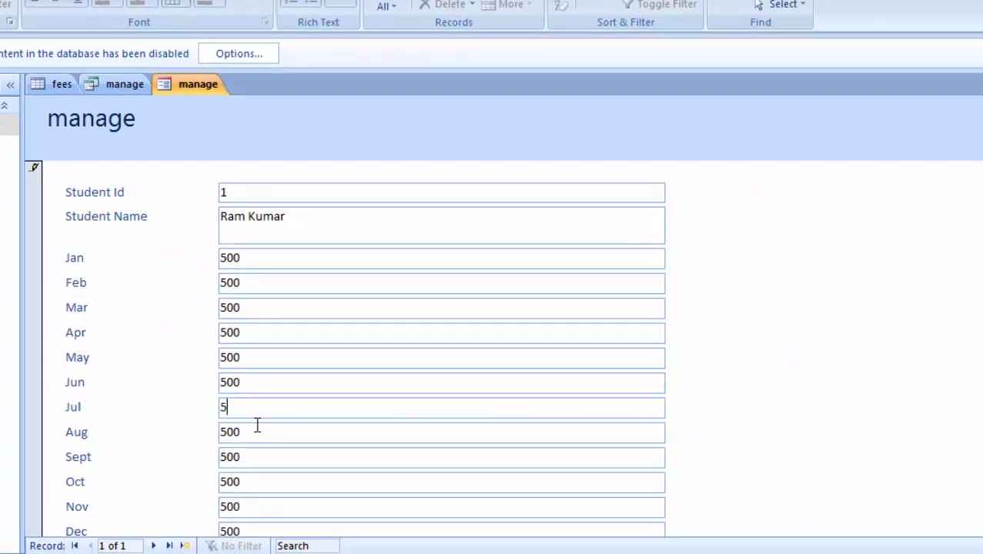
# Review Total Paid 6000, Total Fees and Rest Amount, entering 0 in Rest Amount
pyautogui.doubleClick(257, 426)
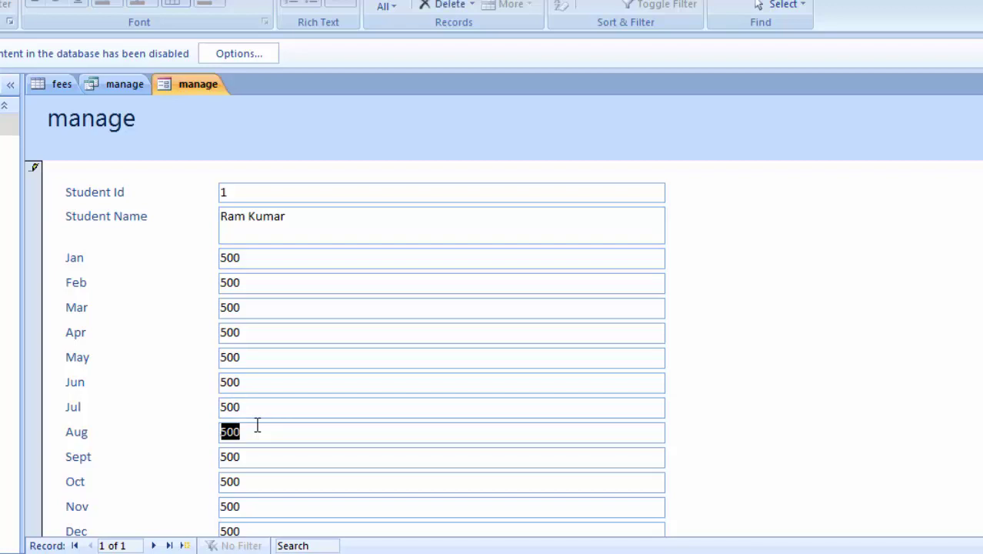
pyautogui.scroll(-2, 262, 425)
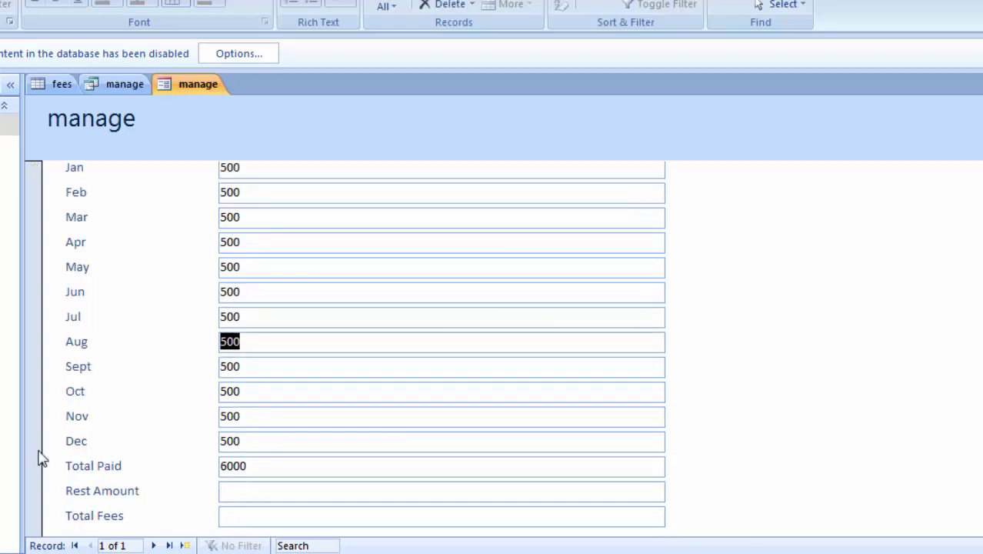
pyautogui.click(244, 521)
pyautogui.write('6000')
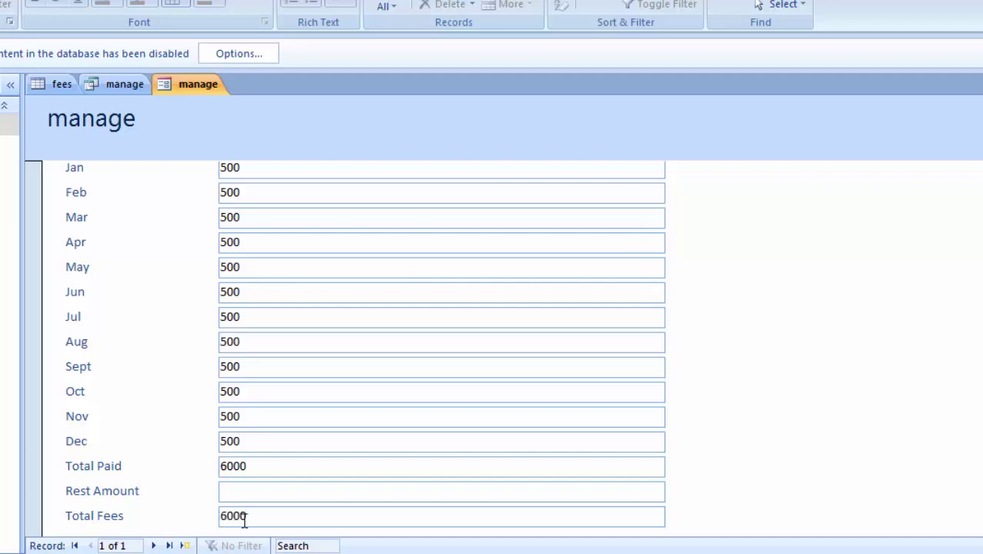
pyautogui.click(255, 493)
pyautogui.write('0')
pyautogui.scroll(2, 256, 446)
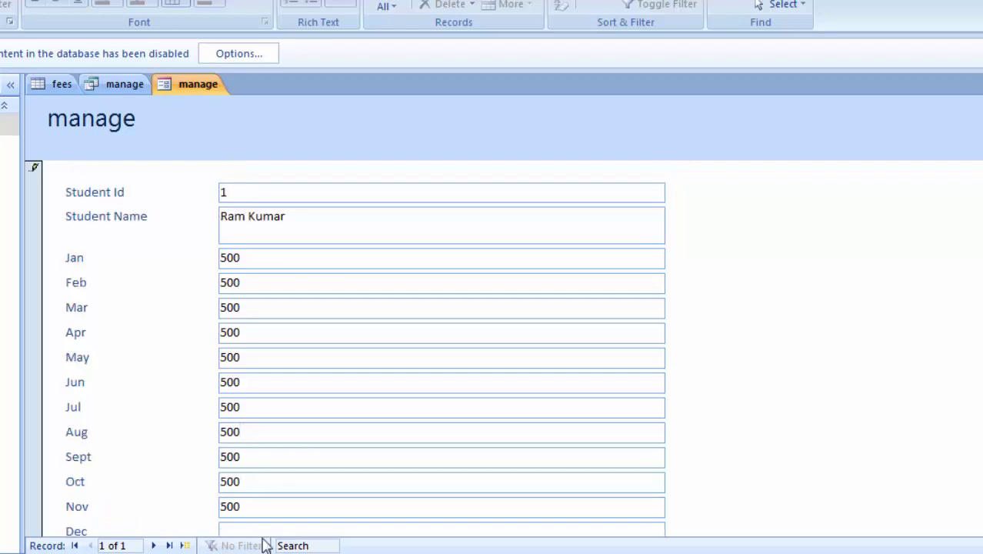
pyautogui.scroll(-2, 265, 539)
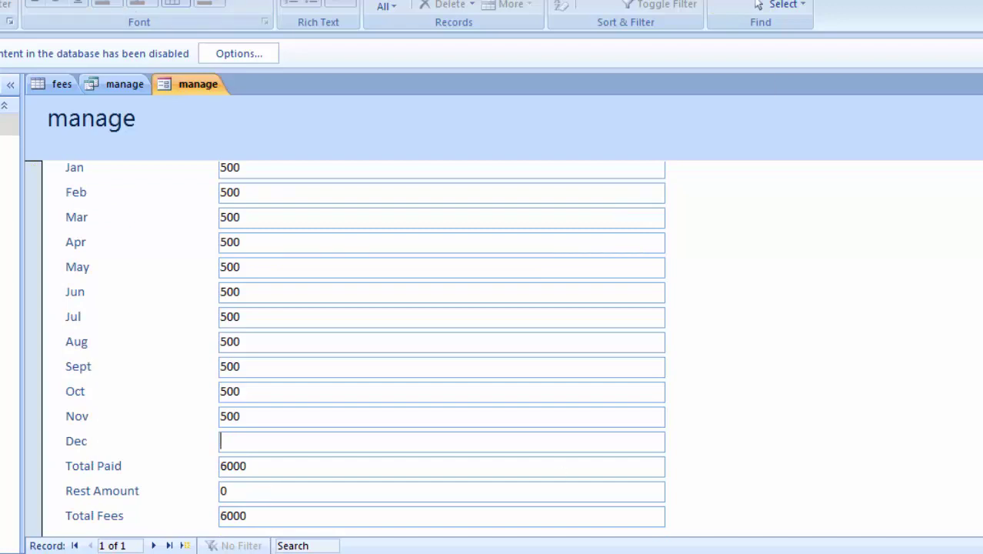
# Trigger and dismiss the blank-fee validation warning, then switch the form to Design View
pyautogui.press('Tab')
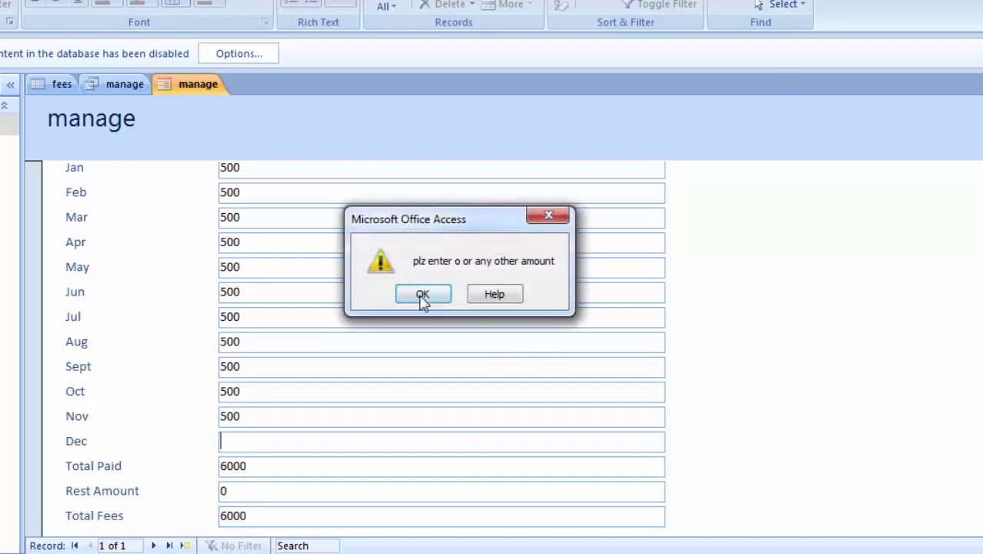
pyautogui.click(426, 296)
pyautogui.click(430, 293)
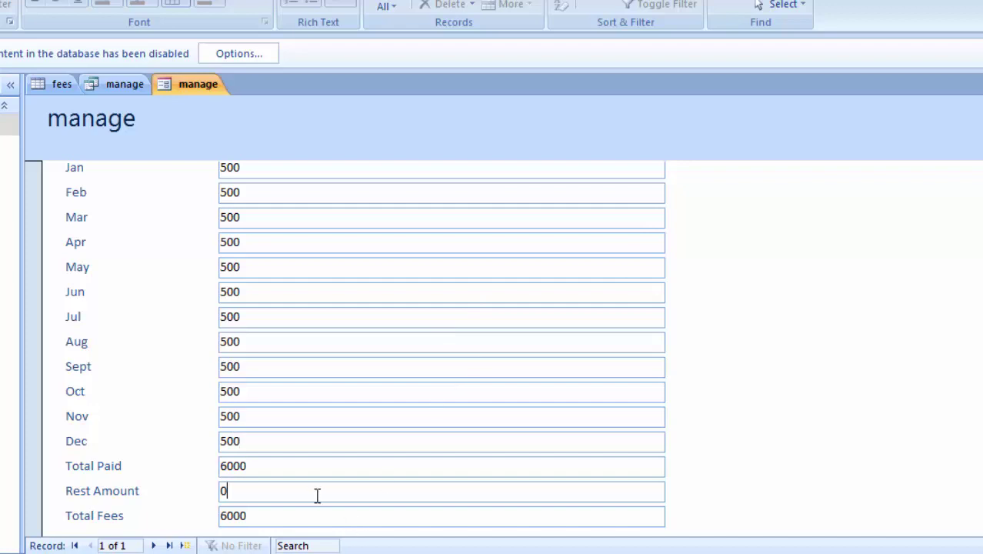
pyautogui.scroll(3, 316, 494)
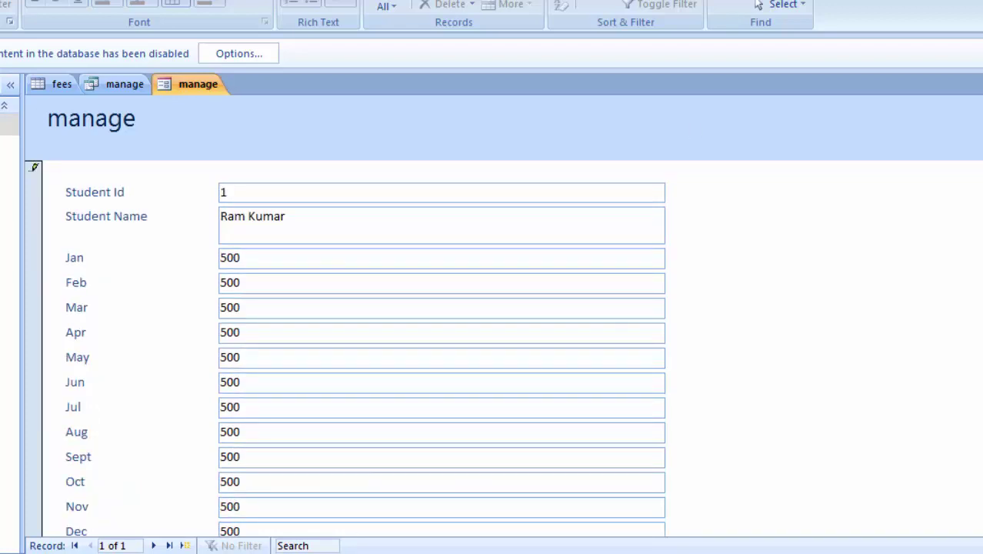
pyautogui.click(6, 7)
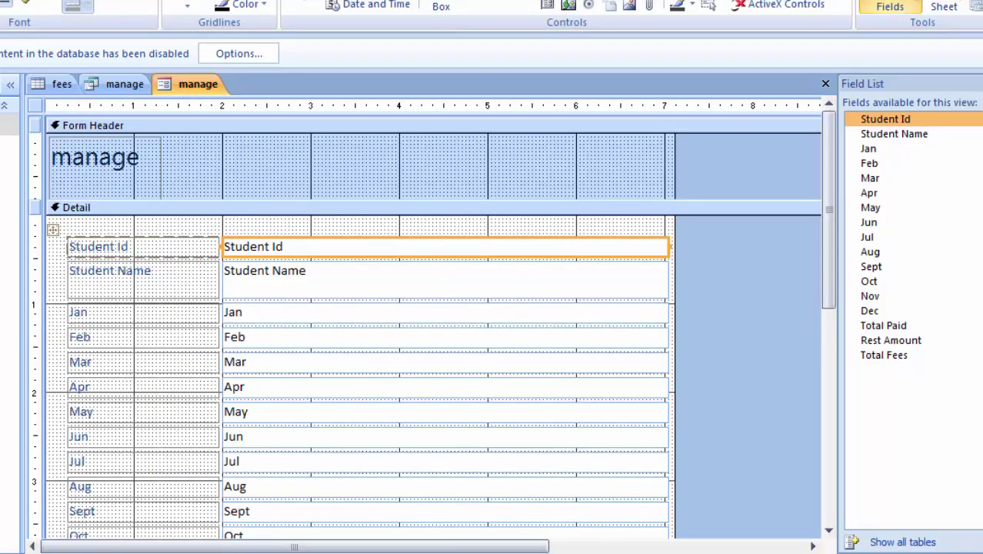
# Change the header title from 'manage' to 'Fees Managment Software' and widen its label
pyautogui.click(902, 544)
pyautogui.click(904, 543)
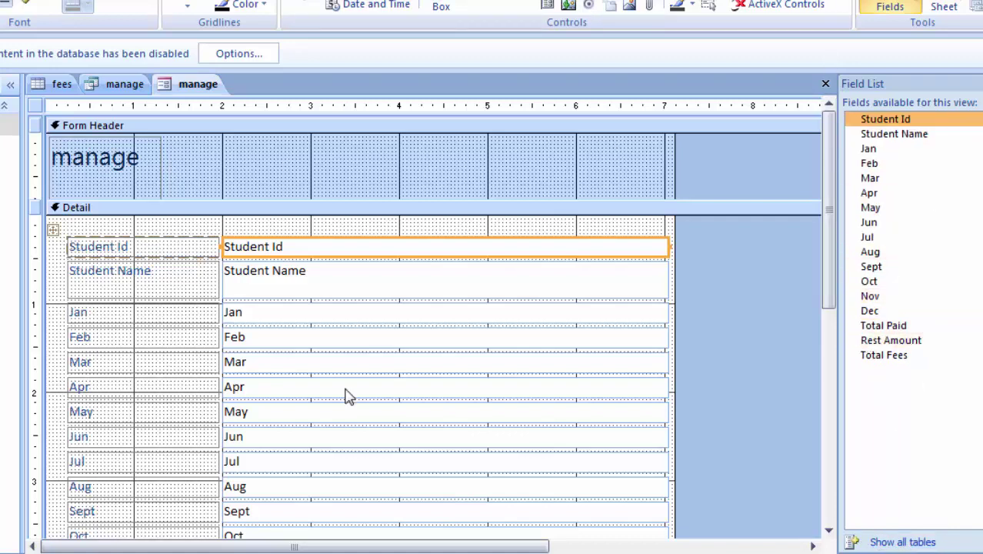
pyautogui.click(138, 167)
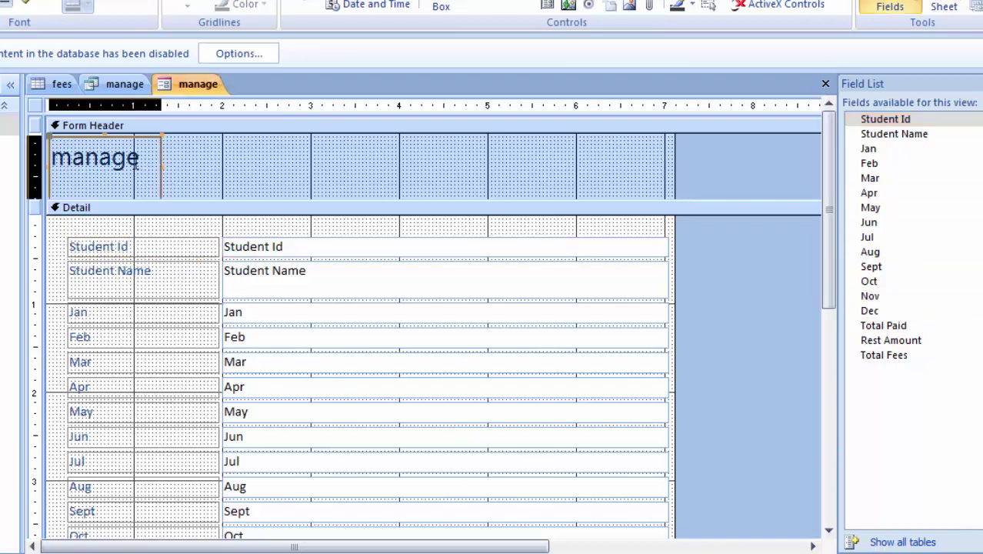
pyautogui.doubleClick(137, 164)
pyautogui.click(136, 164)
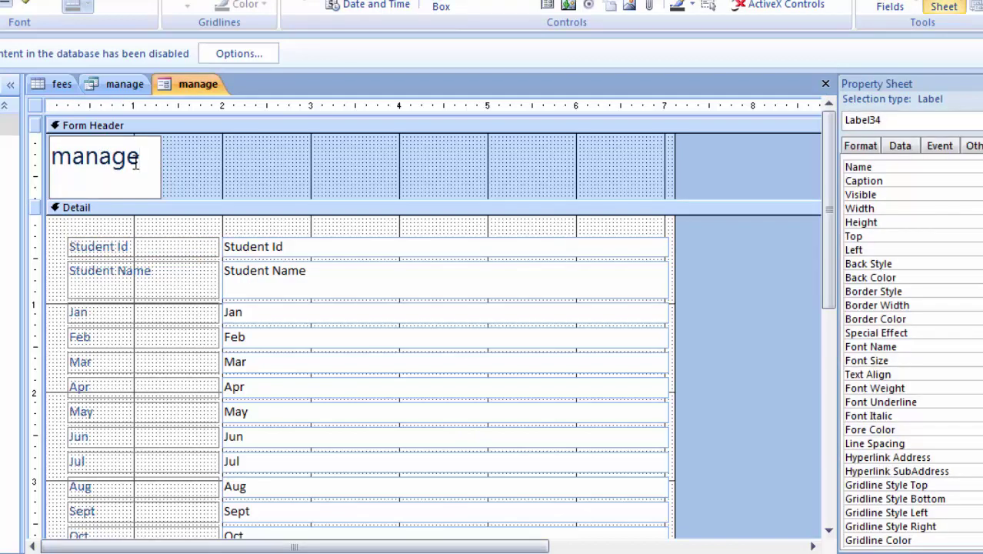
pyautogui.press('BackSpace')
pyautogui.press('BackSpace')
pyautogui.press('BackSpace')
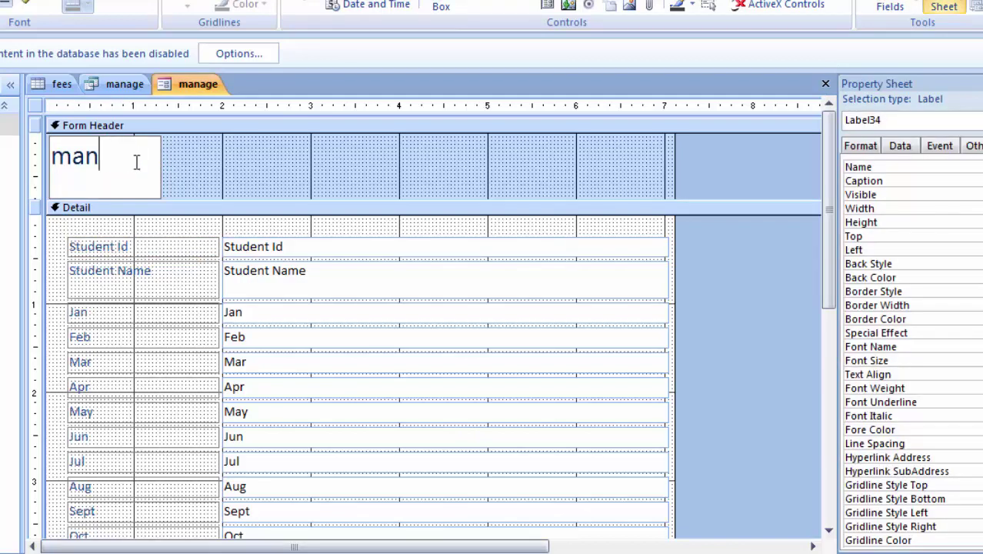
pyautogui.press('BackSpace')
pyautogui.press('BackSpace')
pyautogui.press('BackSpace')
pyautogui.write('F')
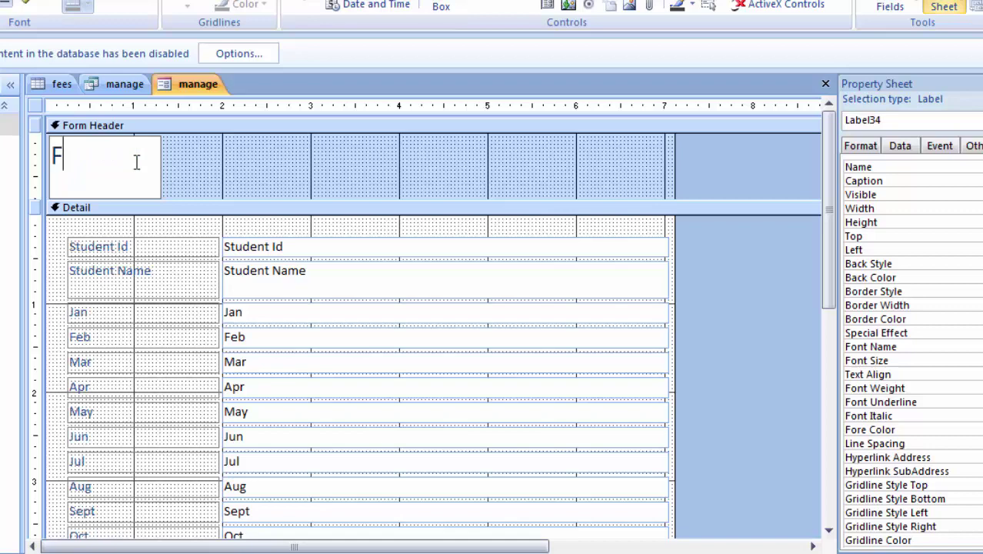
pyautogui.write('ees ')
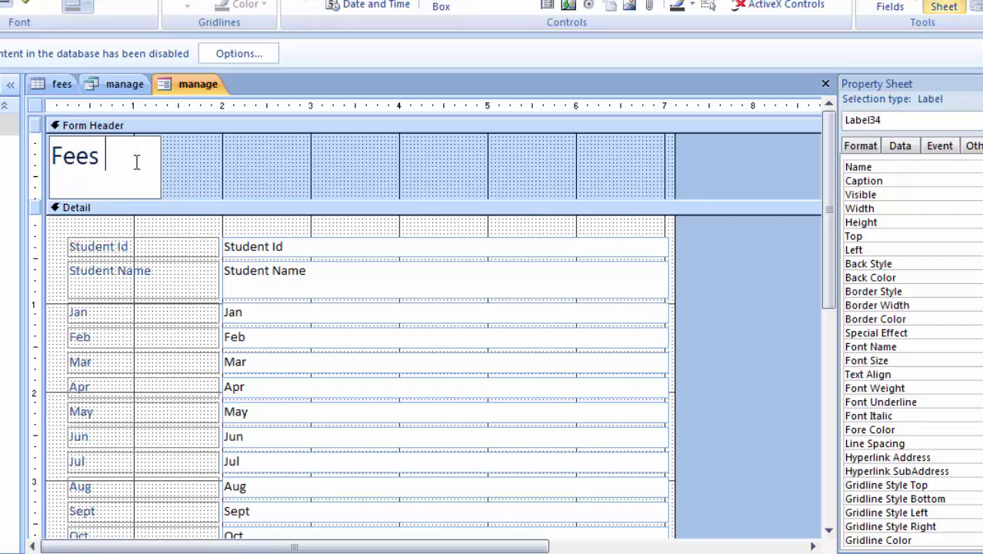
pyautogui.write('Man')
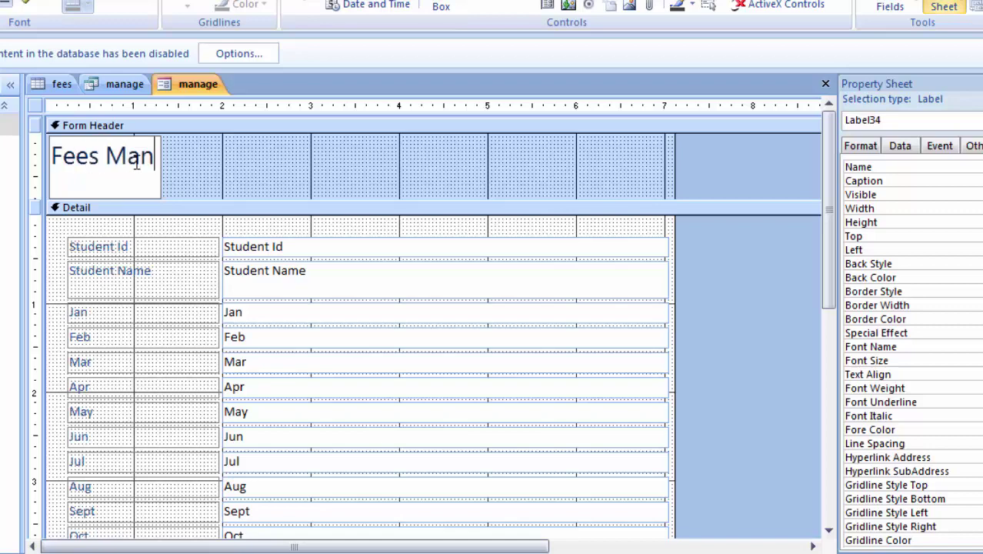
pyautogui.write('agm')
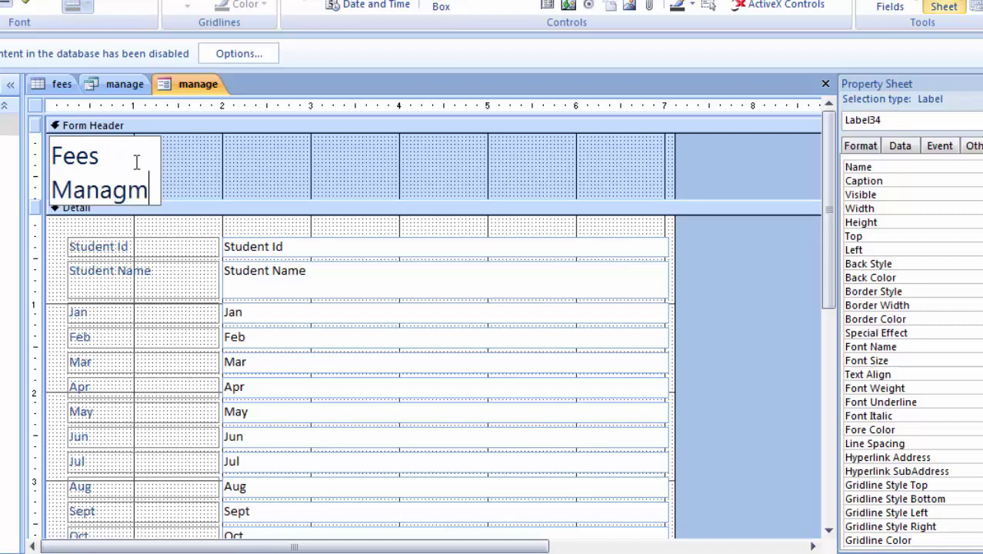
pyautogui.write('ent ')
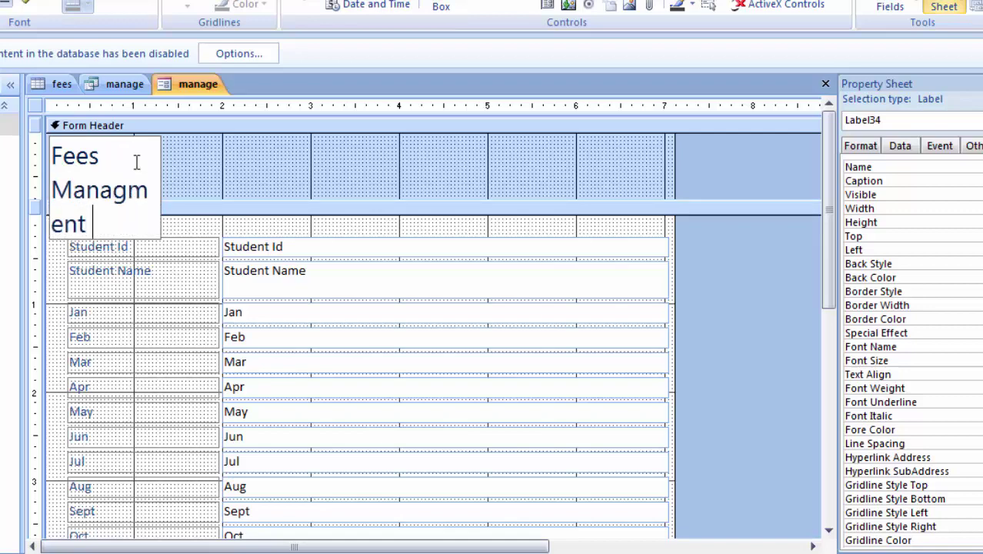
pyautogui.write('Softw')
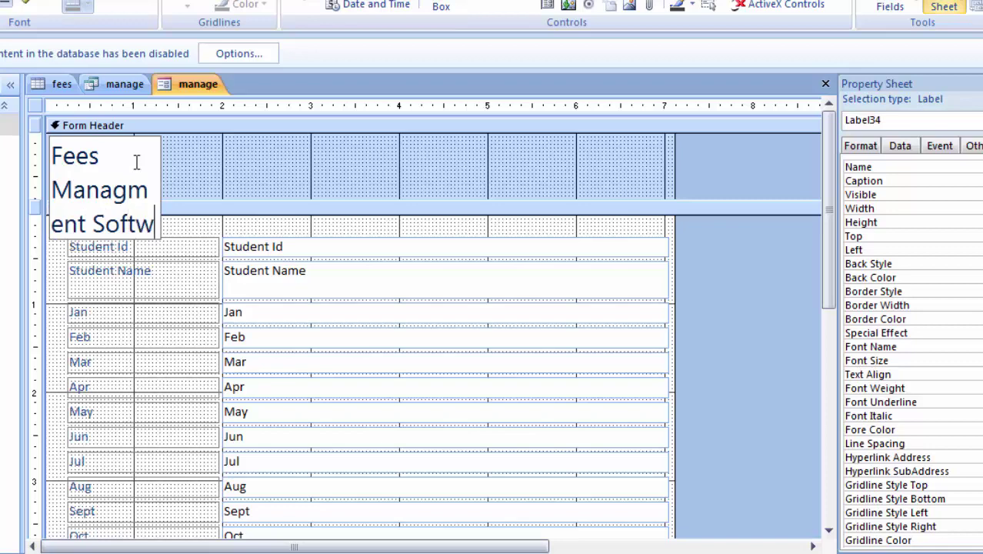
pyautogui.write('are')
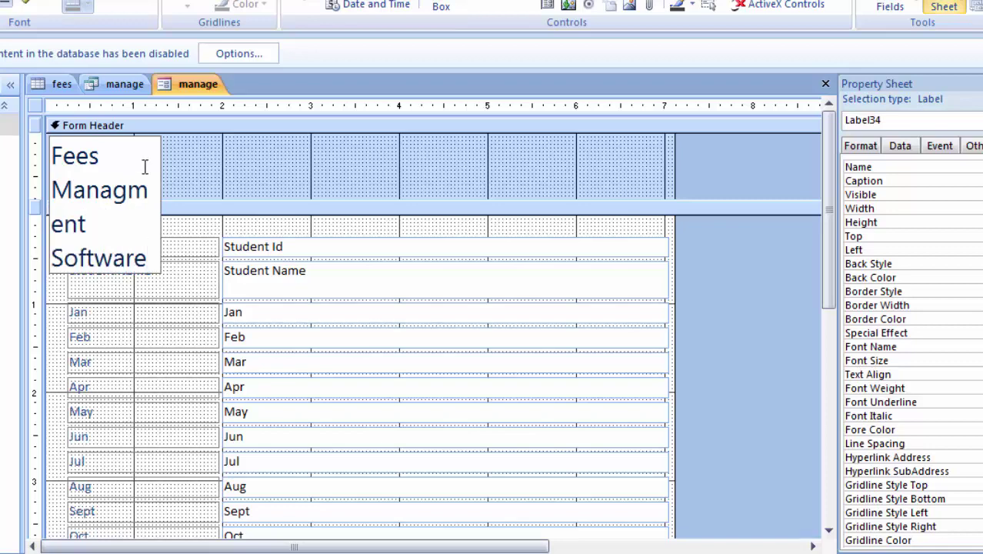
pyautogui.click(177, 202)
pyautogui.click(162, 206)
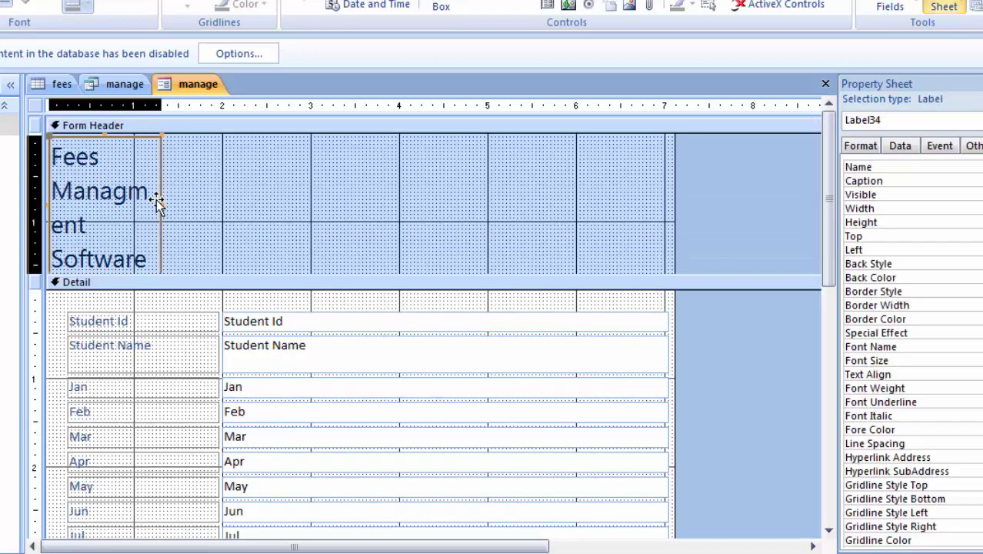